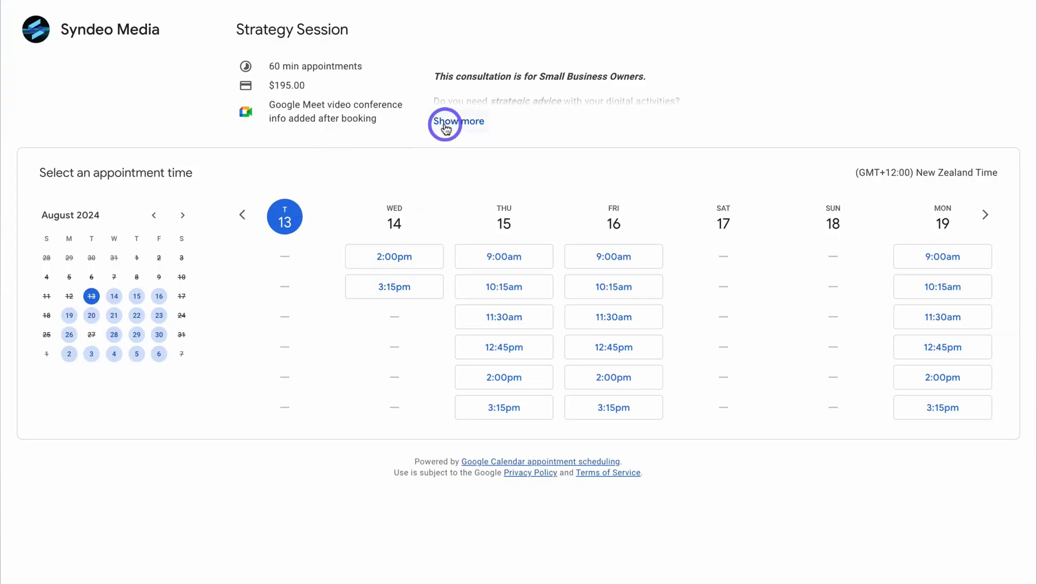
# Expand the Strategy Session description and start booking a time slot
pyautogui.click(456, 123)
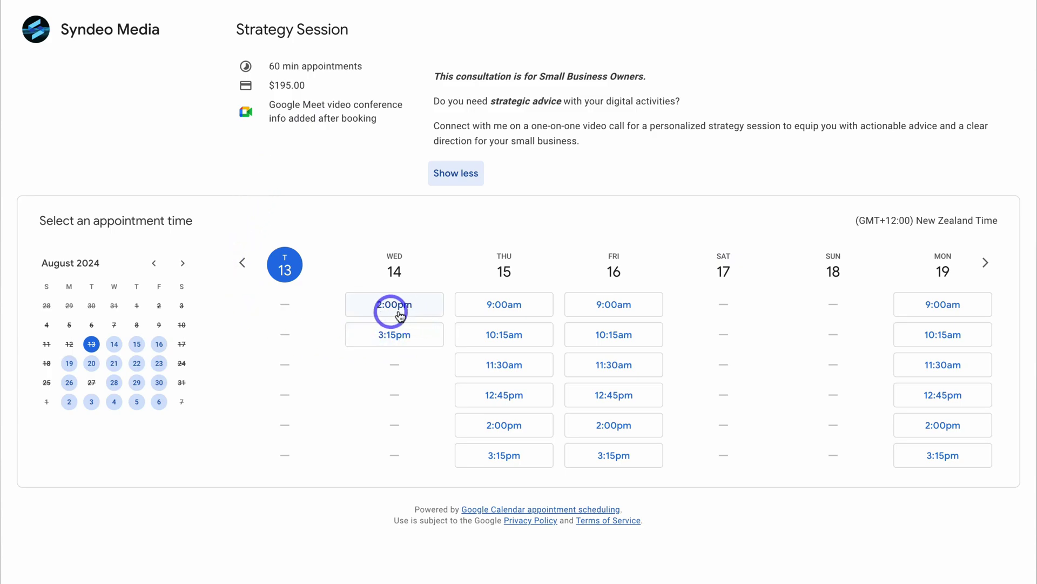
pyautogui.click(504, 304)
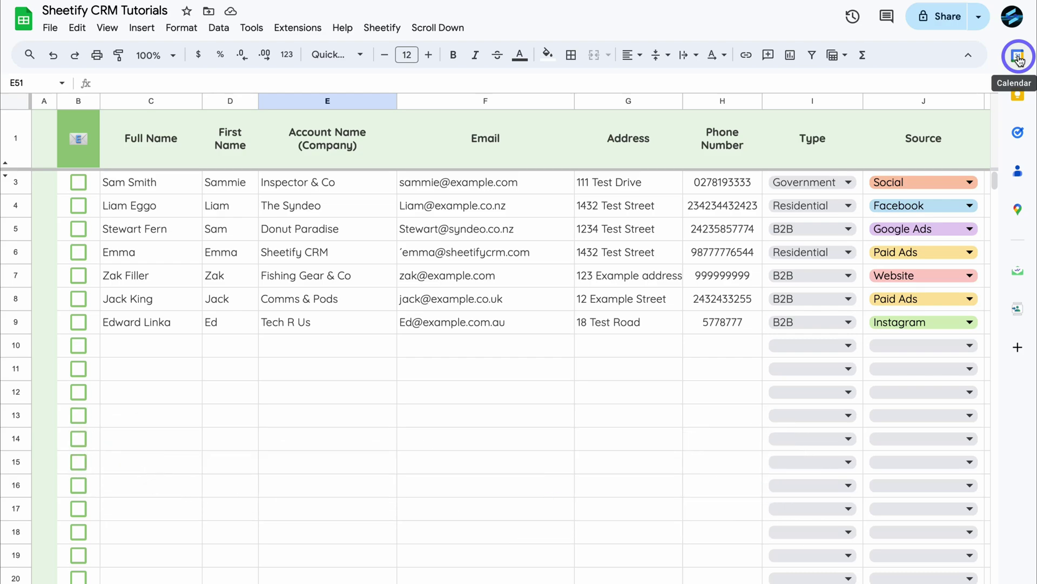
# Show the Calendar side panel and launch the full August 2024 calendar in a new tab
pyautogui.click(1019, 56)
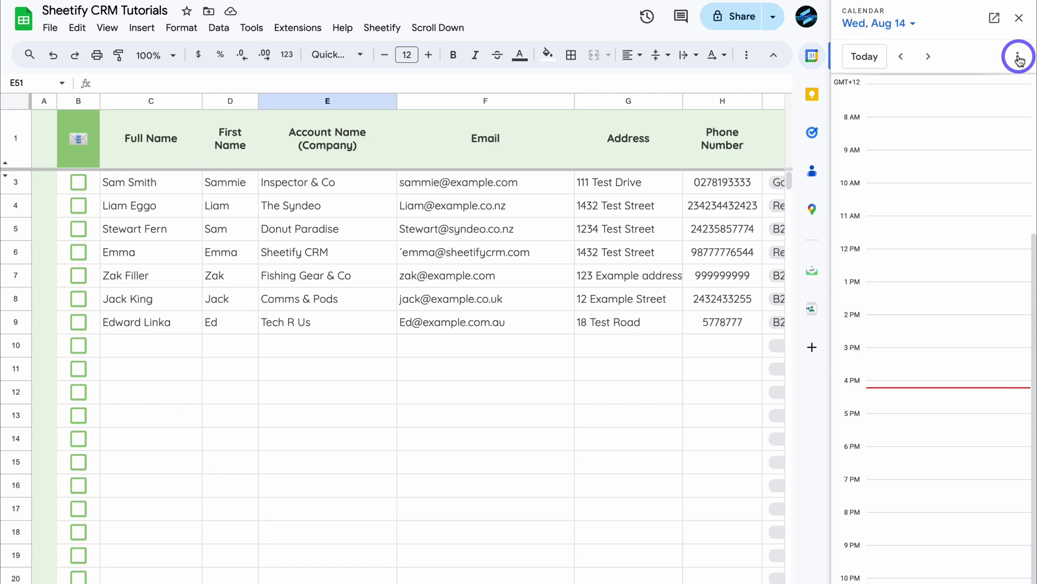
pyautogui.click(995, 23)
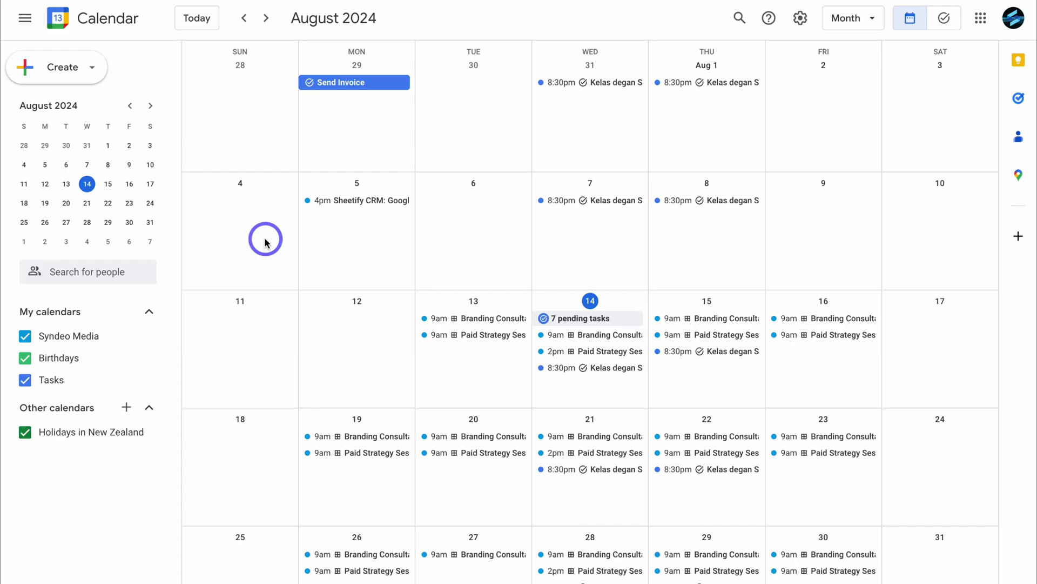
# Start a new Appointment schedule from the Create menu with default weekday 9am–5pm availability
pyautogui.click(84, 76)
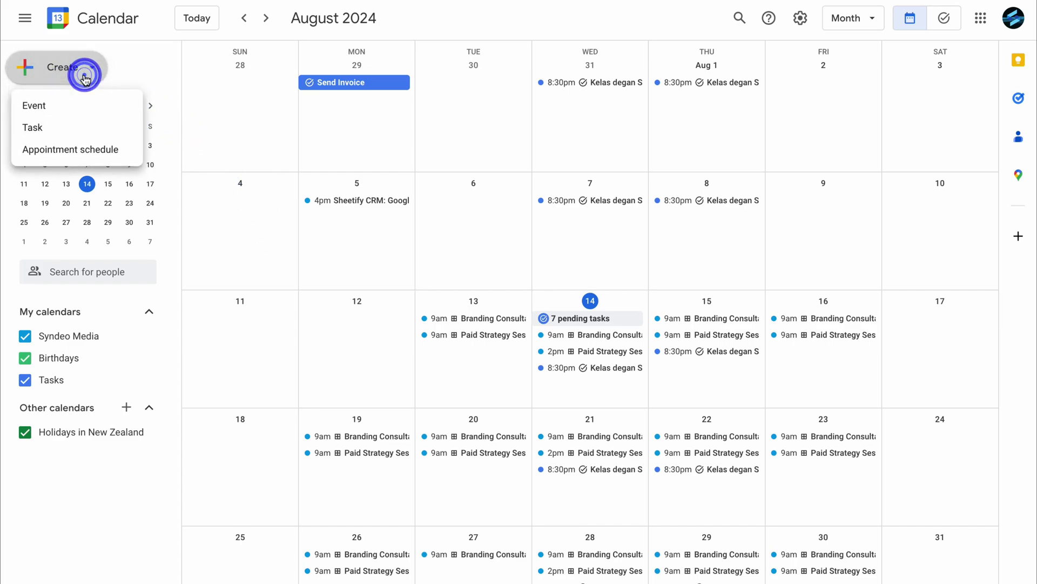
pyautogui.click(127, 156)
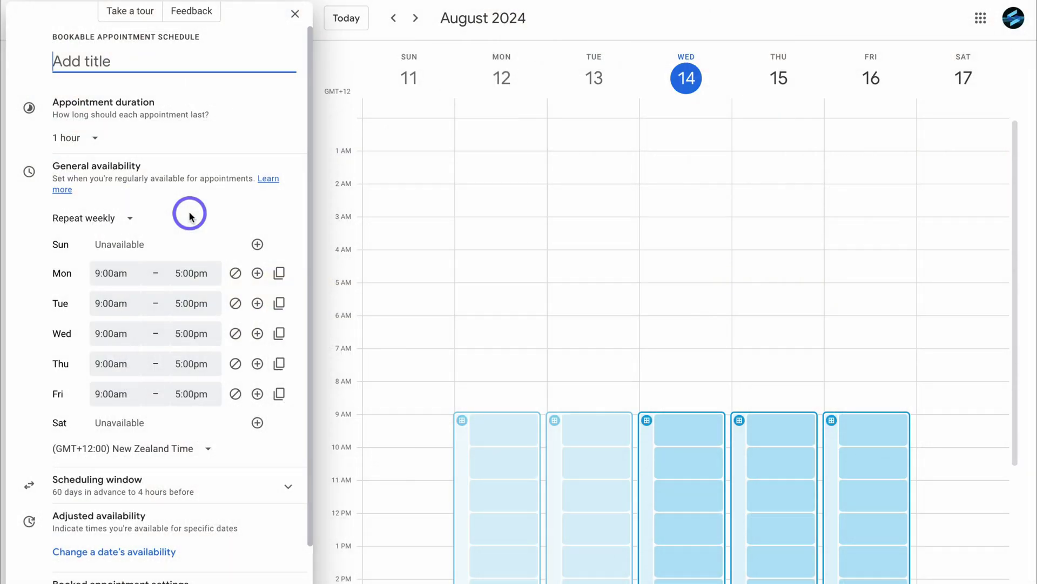
pyautogui.write('Free Strategy Session')
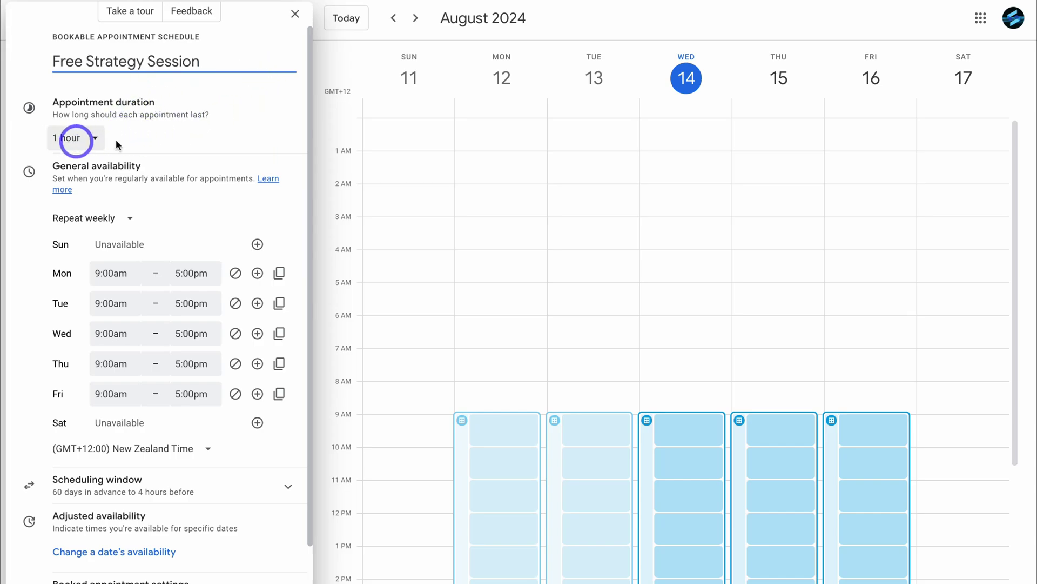
pyautogui.scroll(-1, 139, 143)
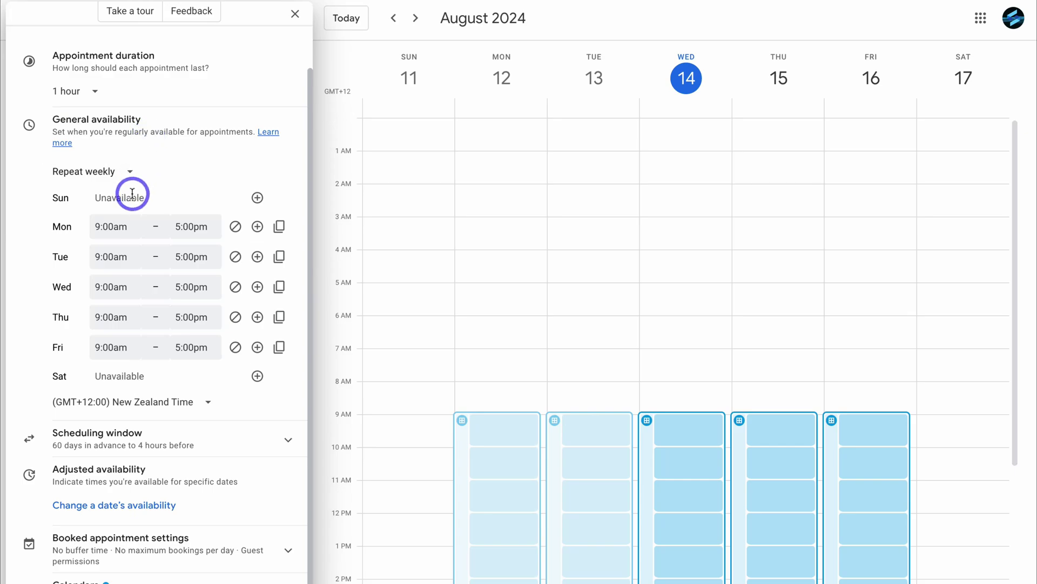
pyautogui.scroll(-1, 132, 195)
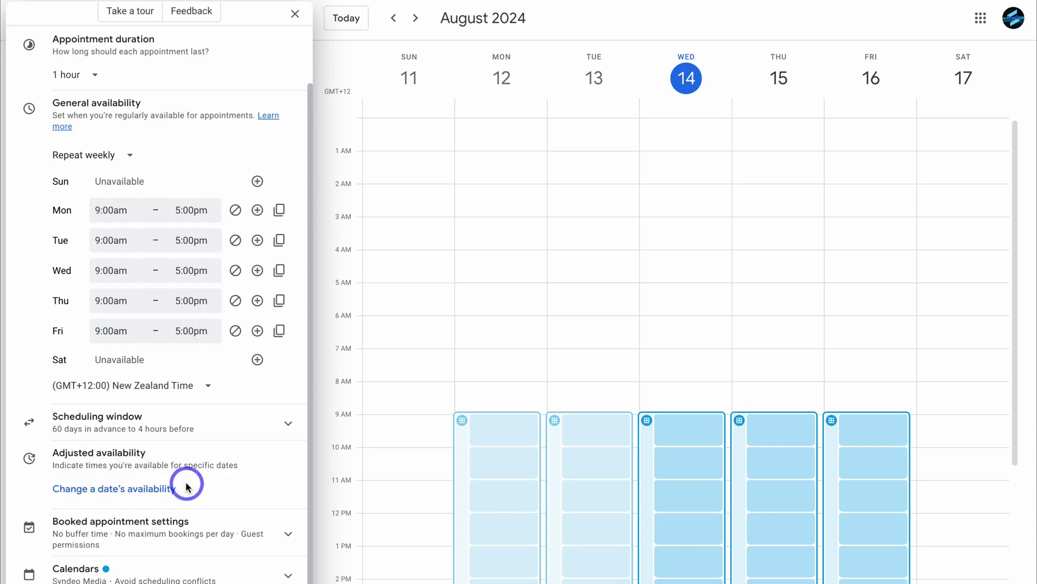
# Review the booked appointment settings and continue to the booking page details
pyautogui.click(134, 527)
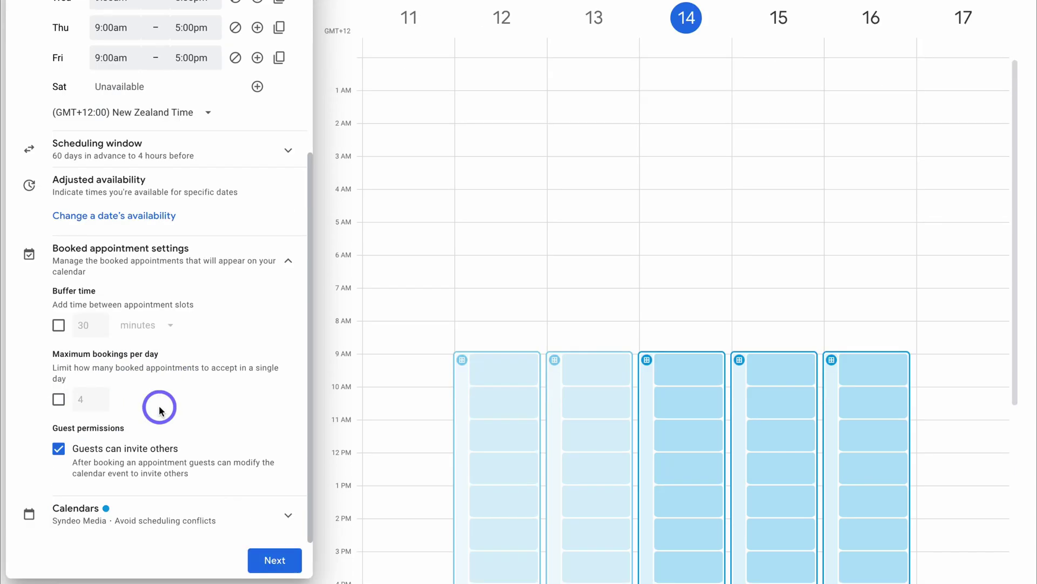
pyautogui.click(270, 559)
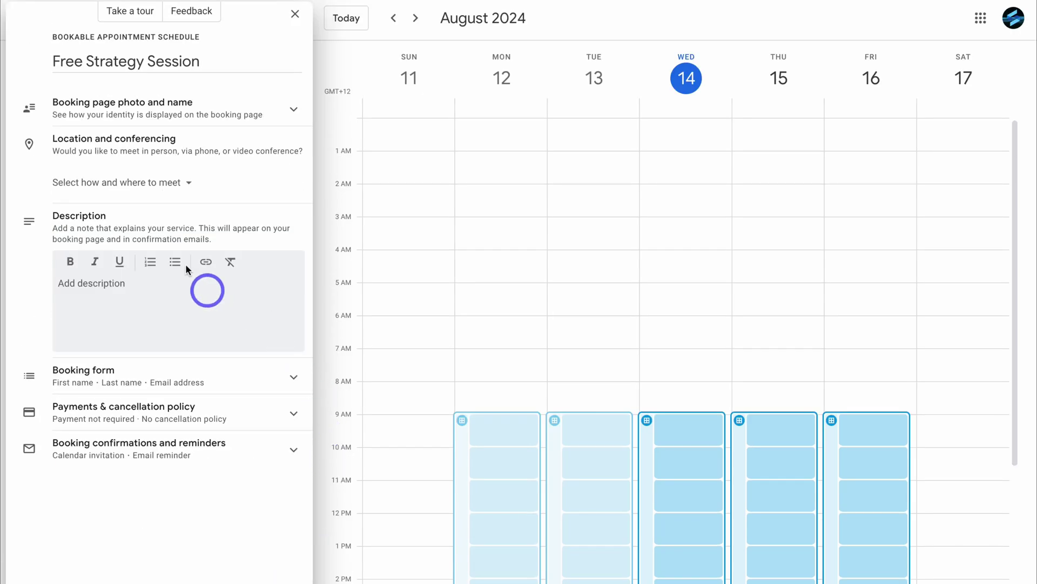
# Meet via Google Meet, paste the small-business consultation description, and expand the booking form
pyautogui.click(150, 182)
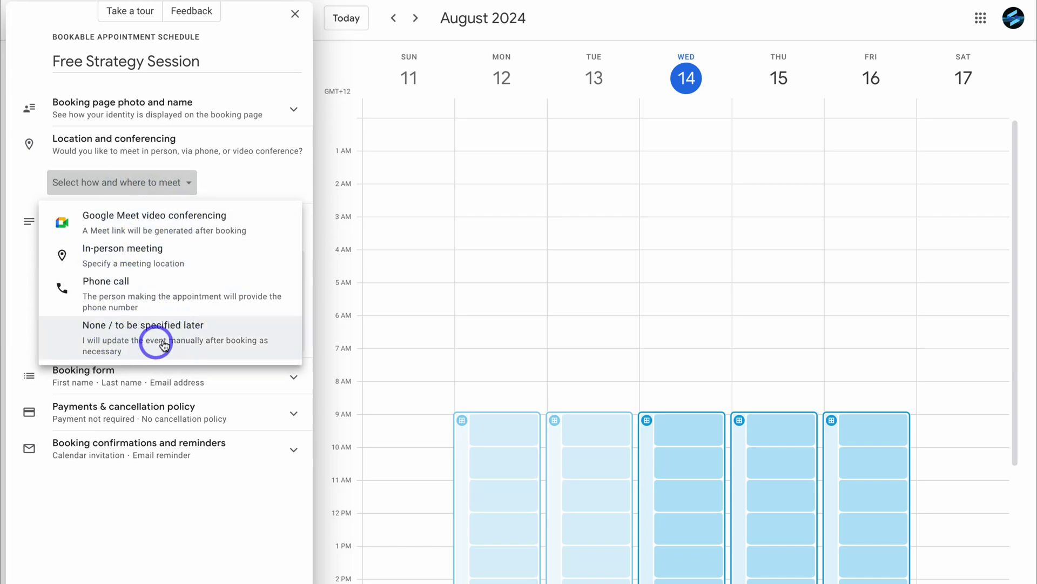
pyautogui.click(145, 224)
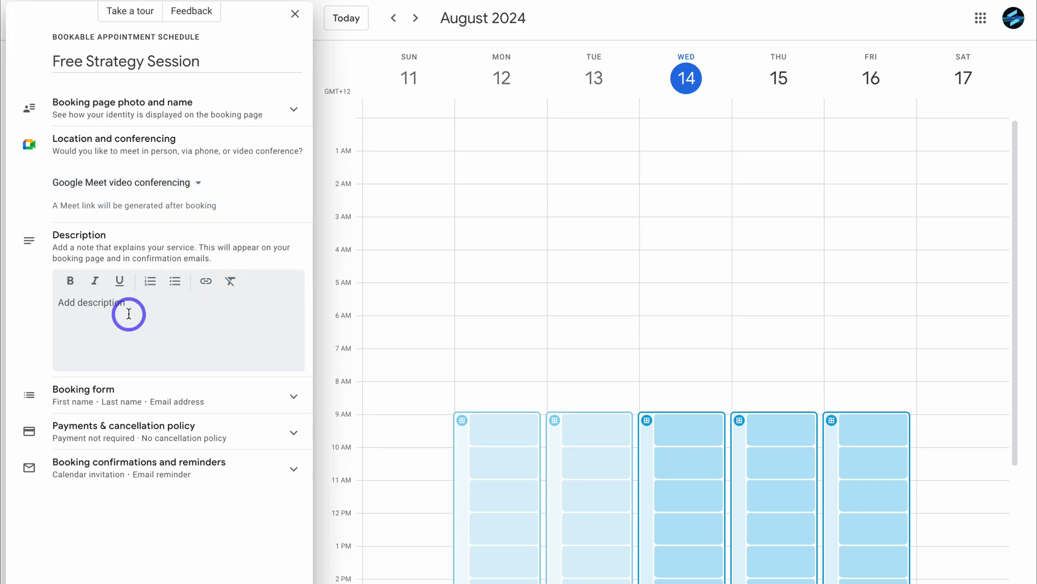
pyautogui.click(128, 313)
pyautogui.write('This consultation is for Small Business Owners. Do you need strategic advice with your digital activities? Connect with me on a one-on-one video call for a personalized strategy session to equip you with actionable advice and a clear direction for your small business.')
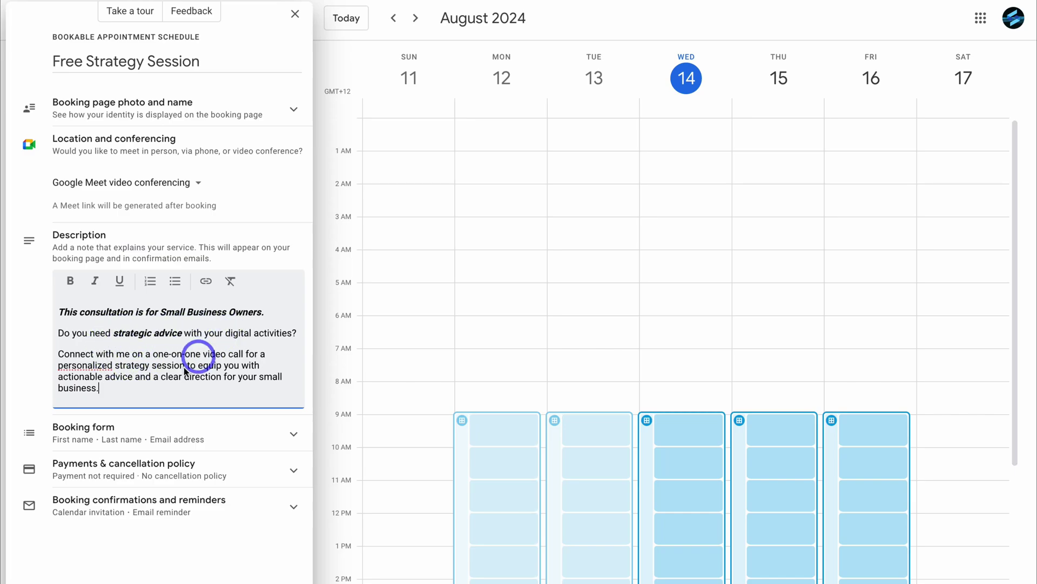
pyautogui.click(233, 438)
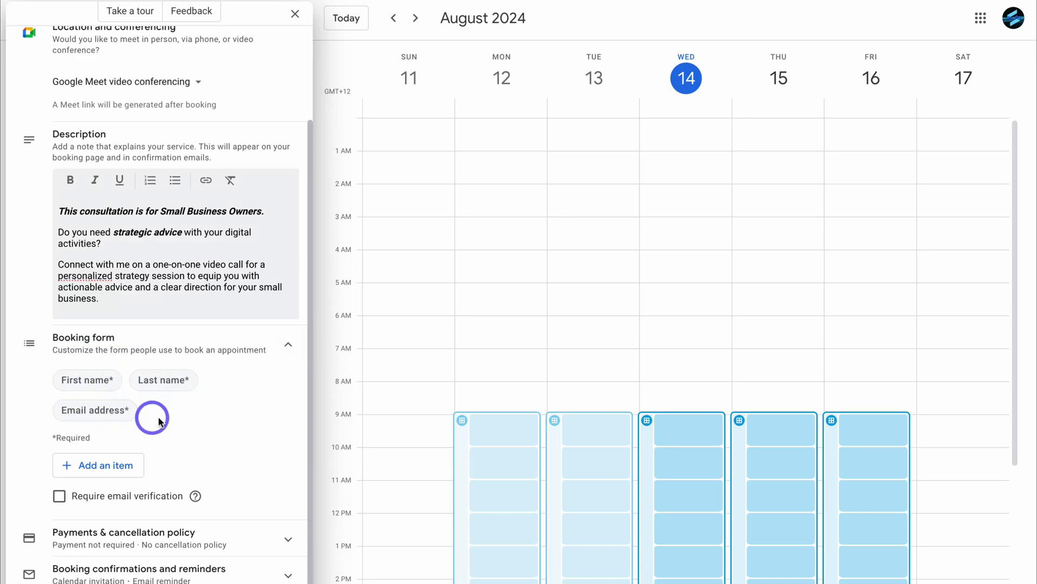
# Add a required custom question 'What is the name of your business?' to the booking form
pyautogui.click(102, 464)
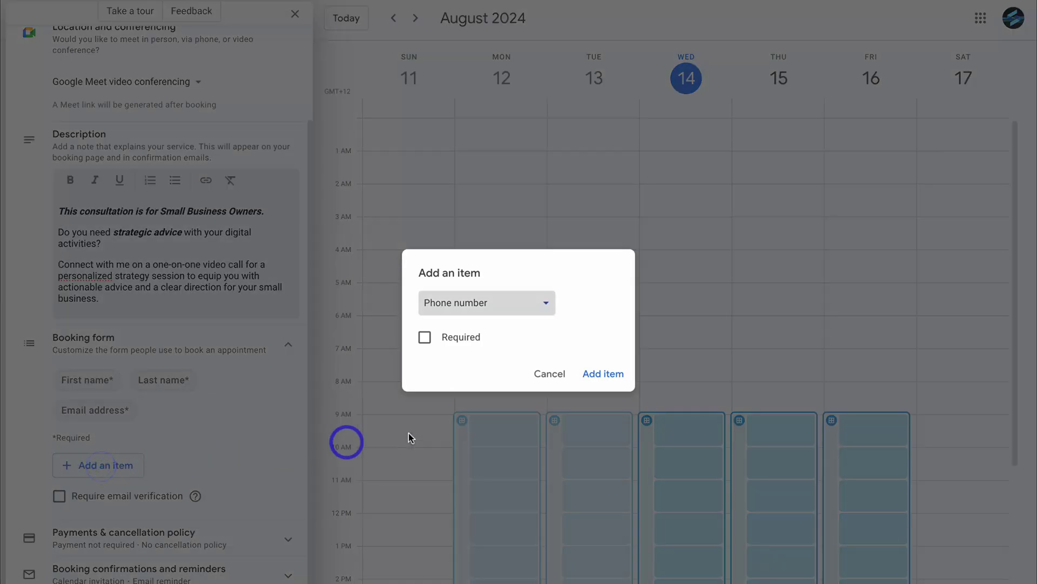
pyautogui.click(475, 303)
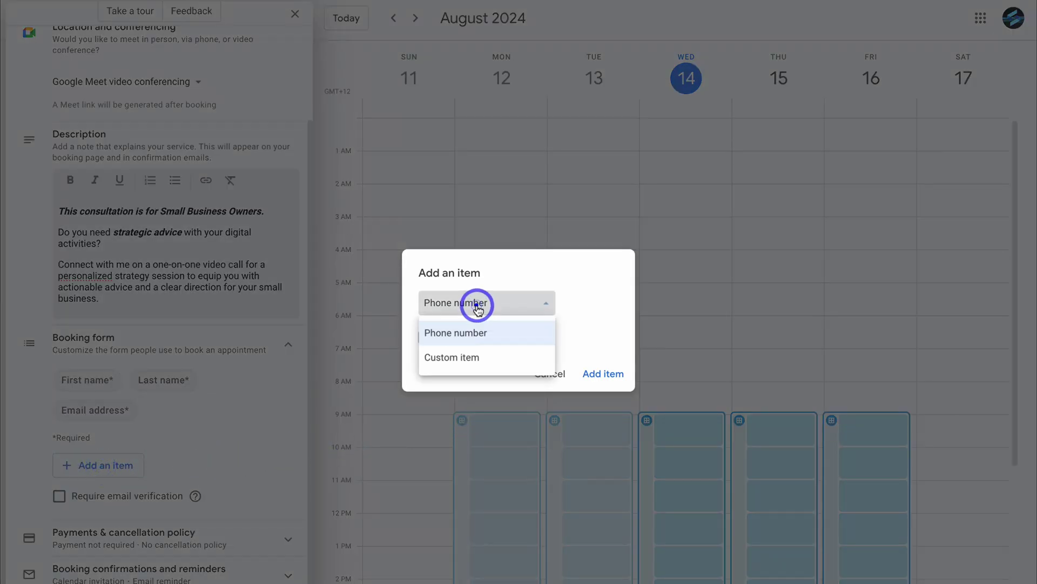
pyautogui.click(505, 359)
pyautogui.click(494, 318)
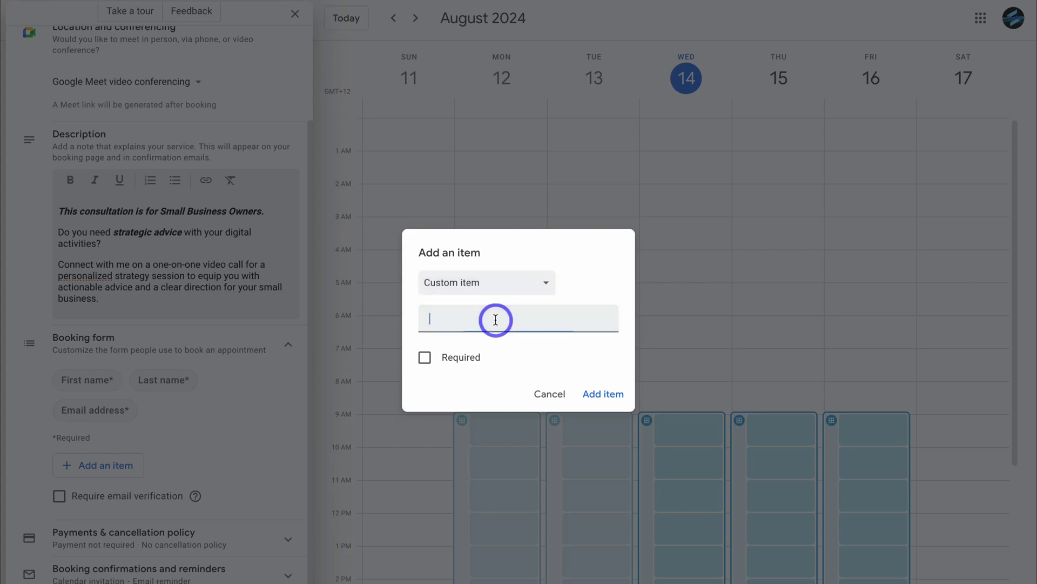
pyautogui.write('What is the name of your business?')
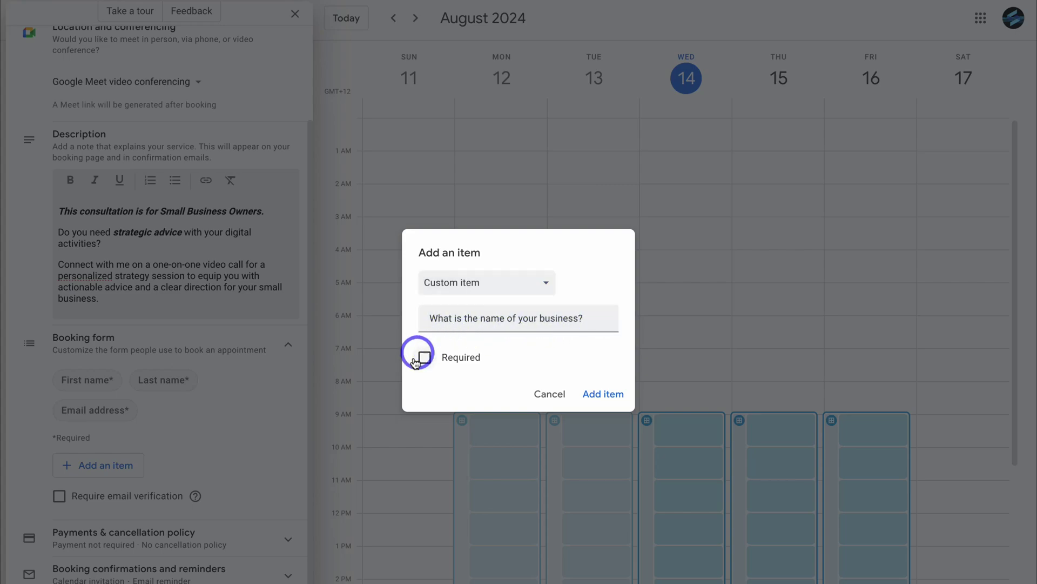
pyautogui.click(424, 358)
pyautogui.click(603, 393)
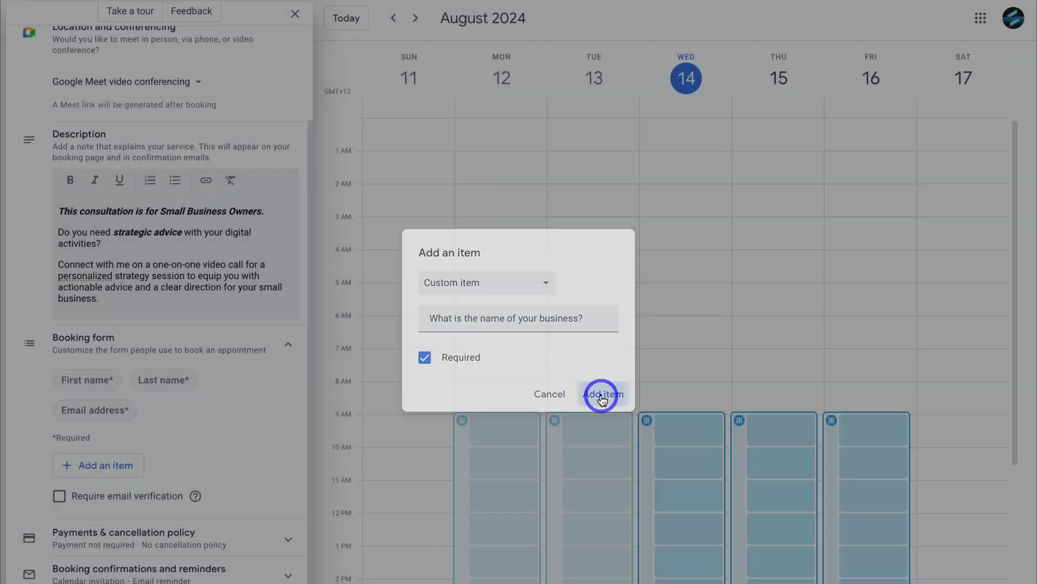
pyautogui.scroll(-1, 148, 491)
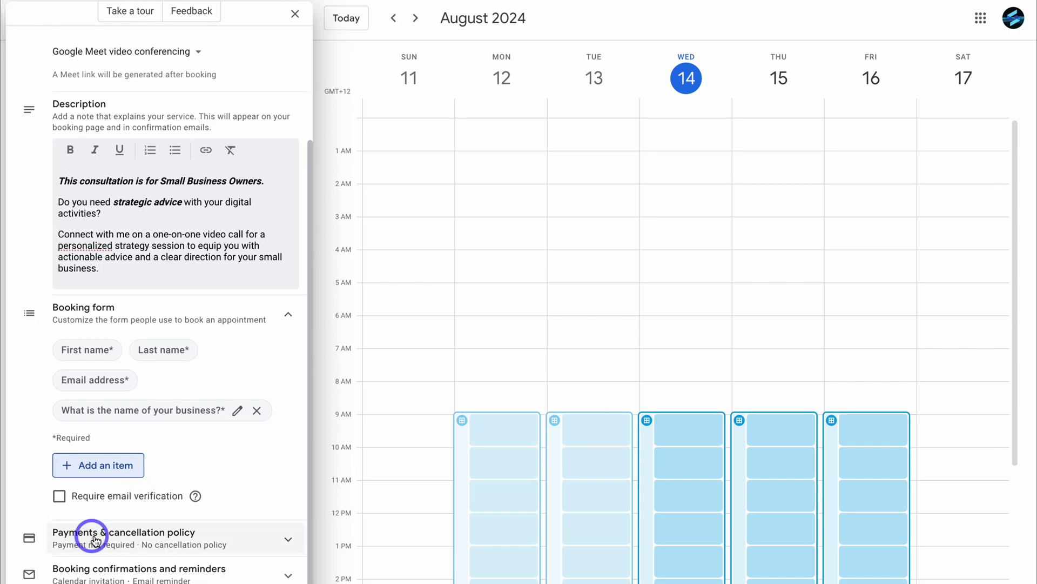
# Add a 24-hour cancellation policy and save the Free Strategy Session schedule
pyautogui.click(235, 542)
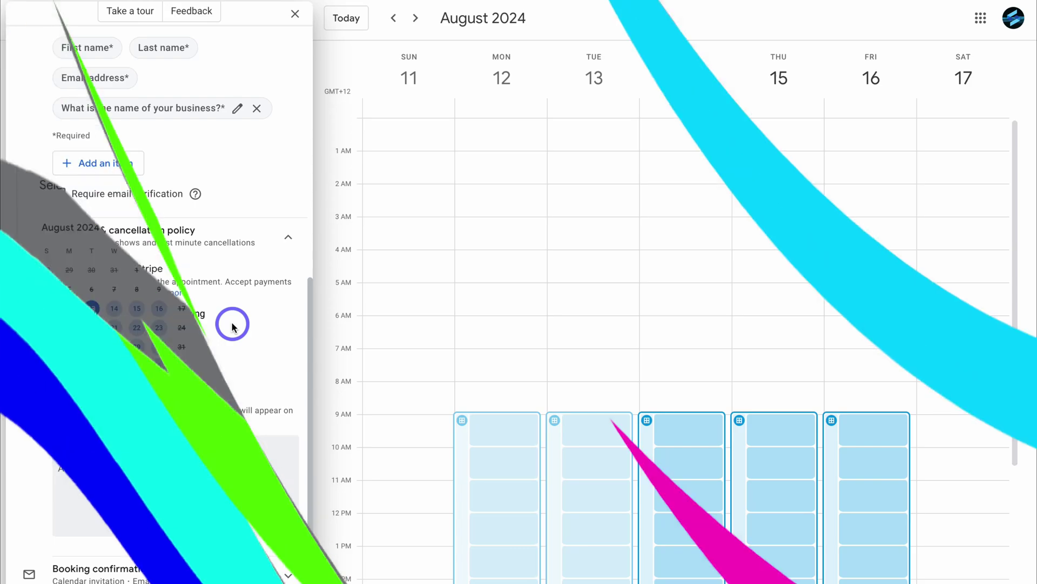
pyautogui.write('www.sheetifycrm.com')
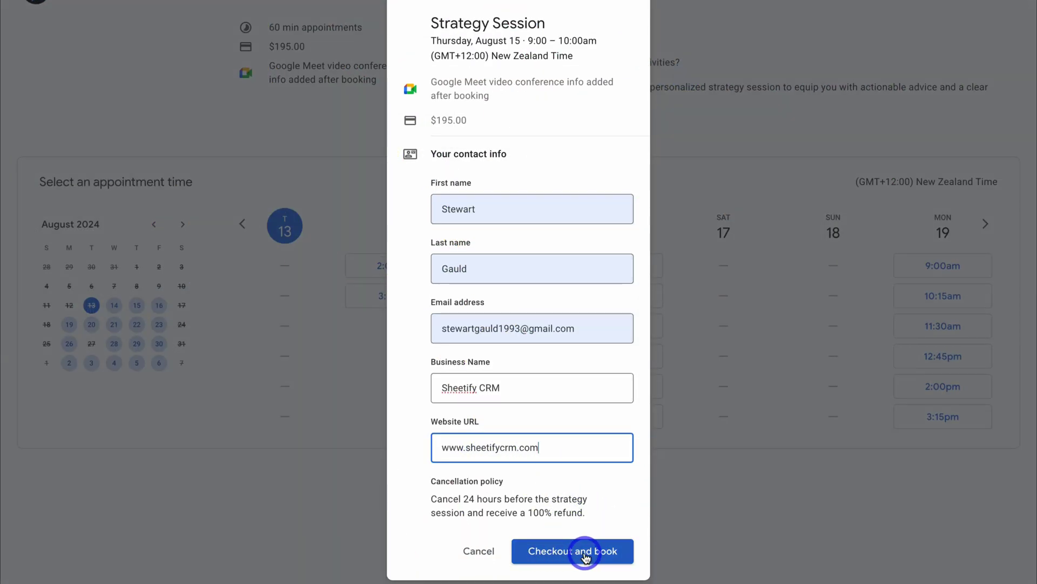
pyautogui.click(583, 552)
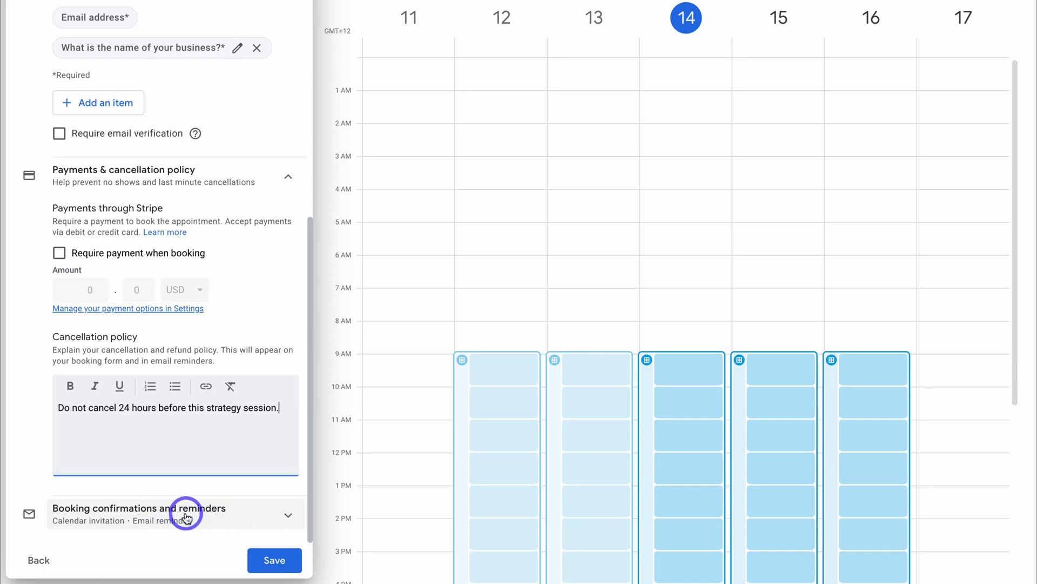
pyautogui.click(273, 558)
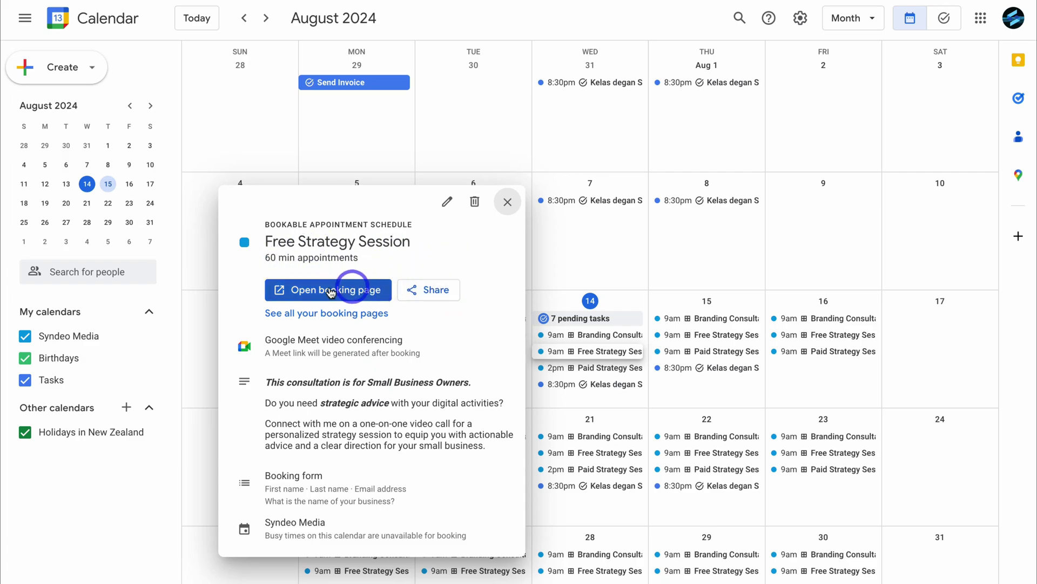
# Preview the live booking page, expand its description, and start booking Friday August 16 at 10:00am
pyautogui.click(350, 290)
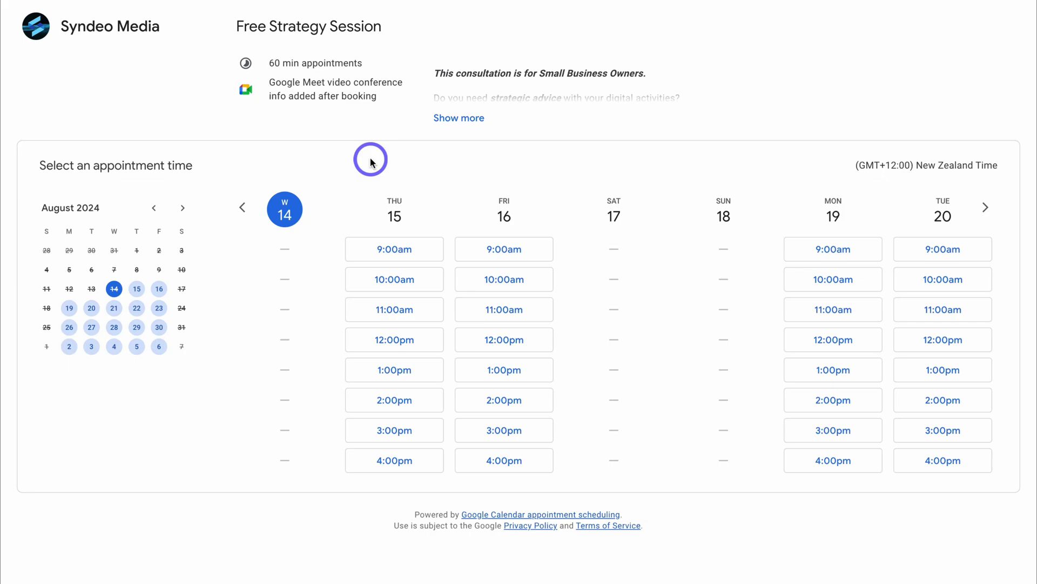
pyautogui.click(460, 119)
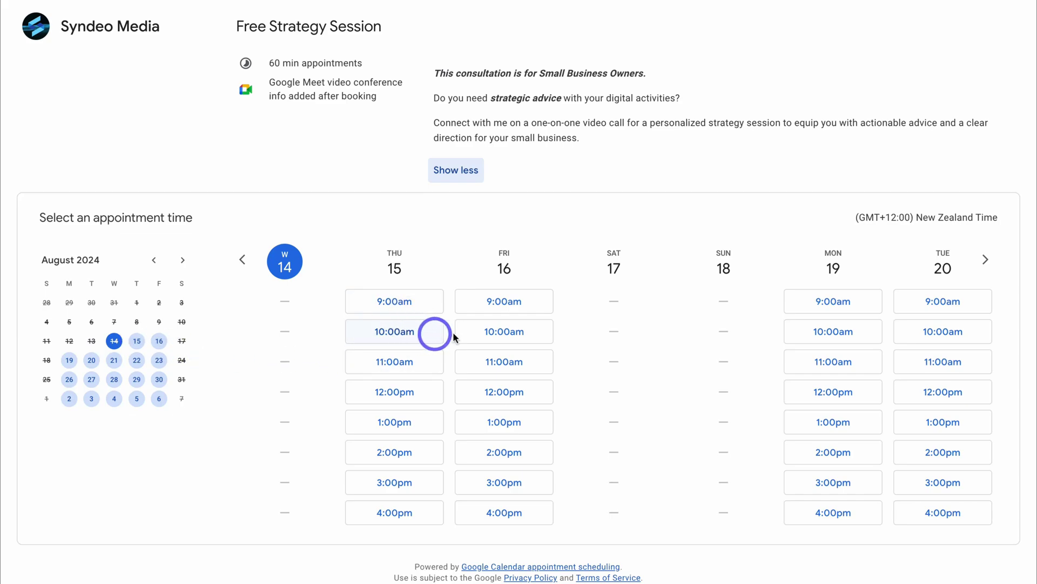
pyautogui.click(494, 332)
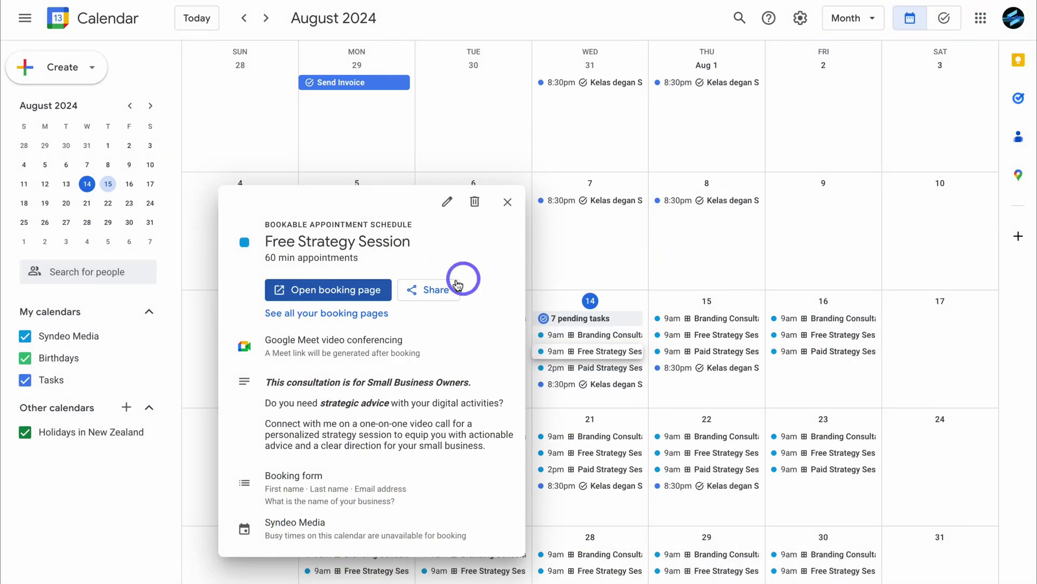
# Share the schedule as a single booking page and copy its link
pyautogui.click(439, 290)
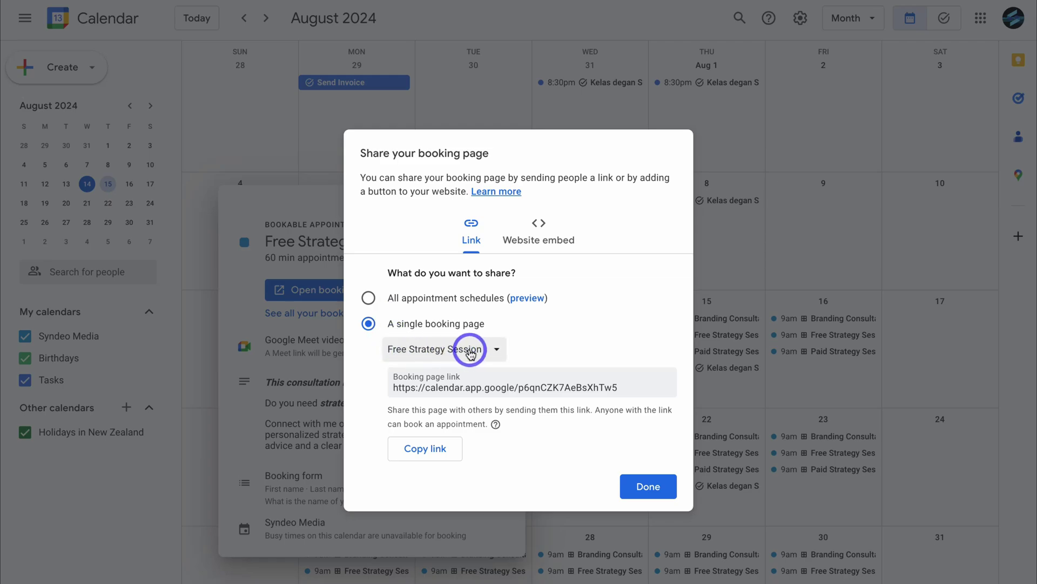
pyautogui.click(422, 448)
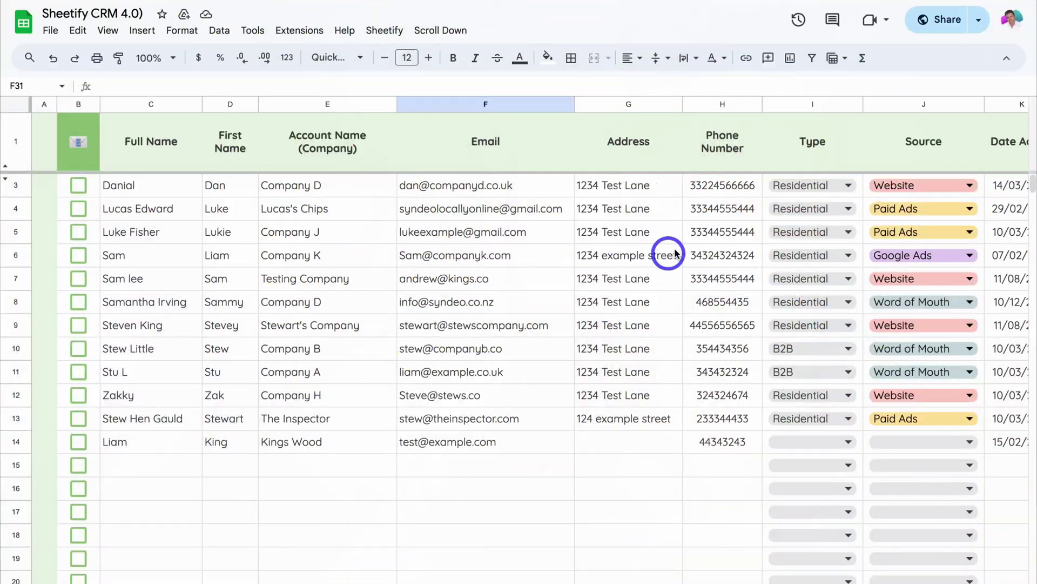
pyautogui.hscroll(1, 670, 254)
pyautogui.hscroll(3, 677, 253)
pyautogui.hscroll(3, 676, 253)
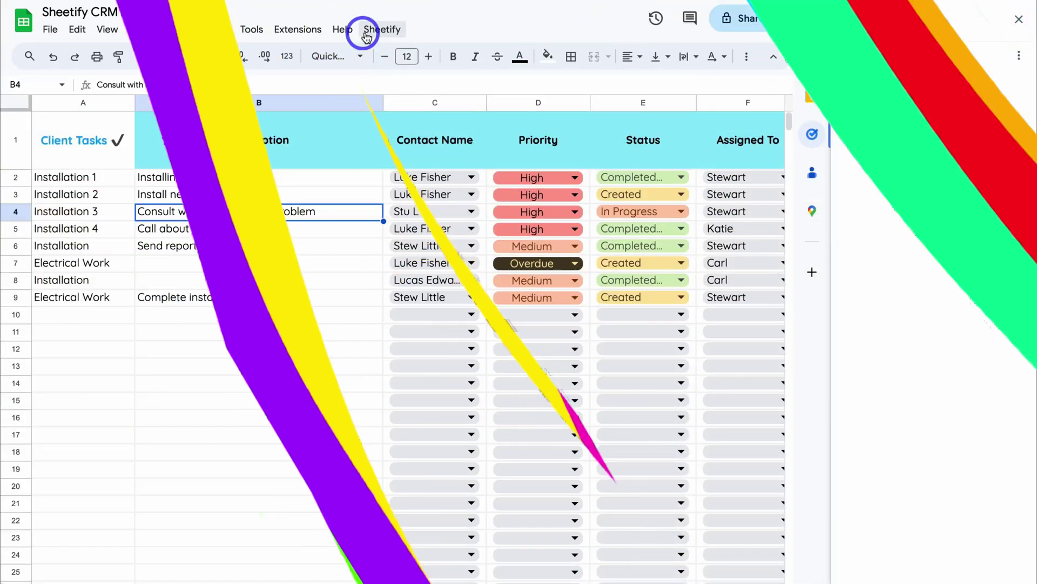
# From Sheetify > Email Marketing, send a Payment Reminder to the ticked contacts and confirm with Yes
pyautogui.click(381, 29)
pyautogui.moveTo(454, 76)
pyautogui.click(609, 85)
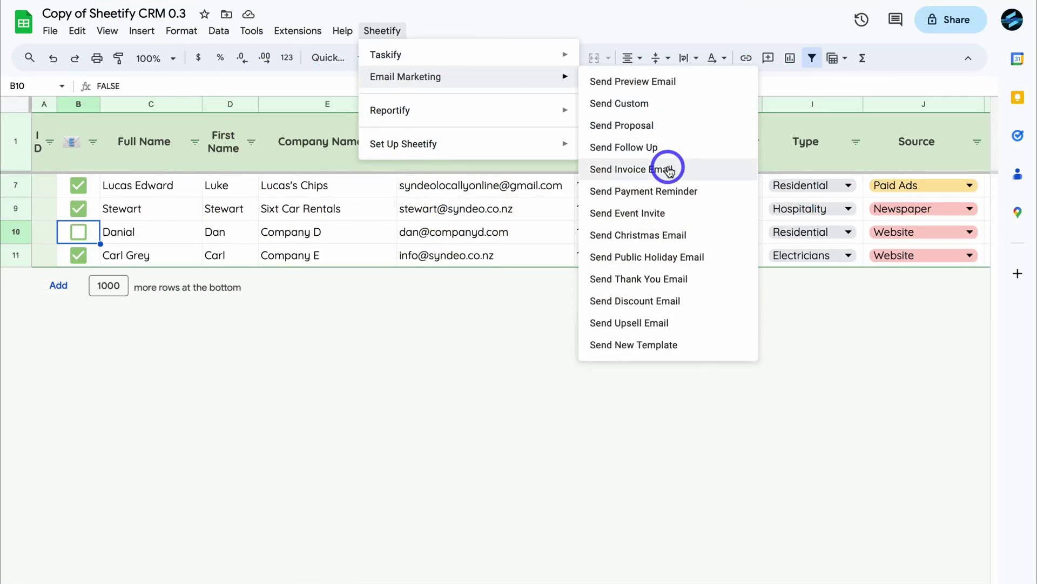
pyautogui.click(697, 190)
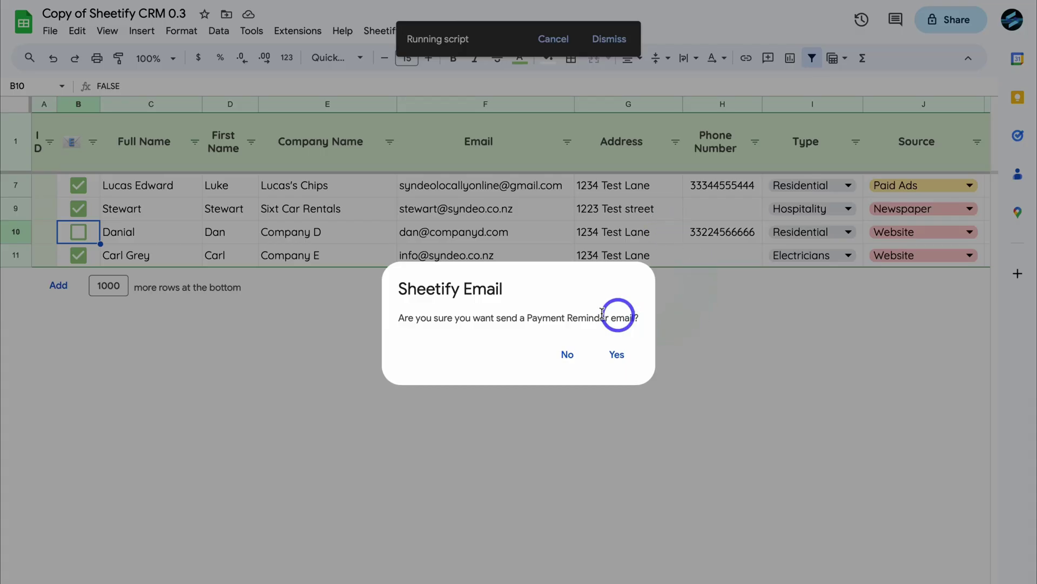
pyautogui.click(618, 355)
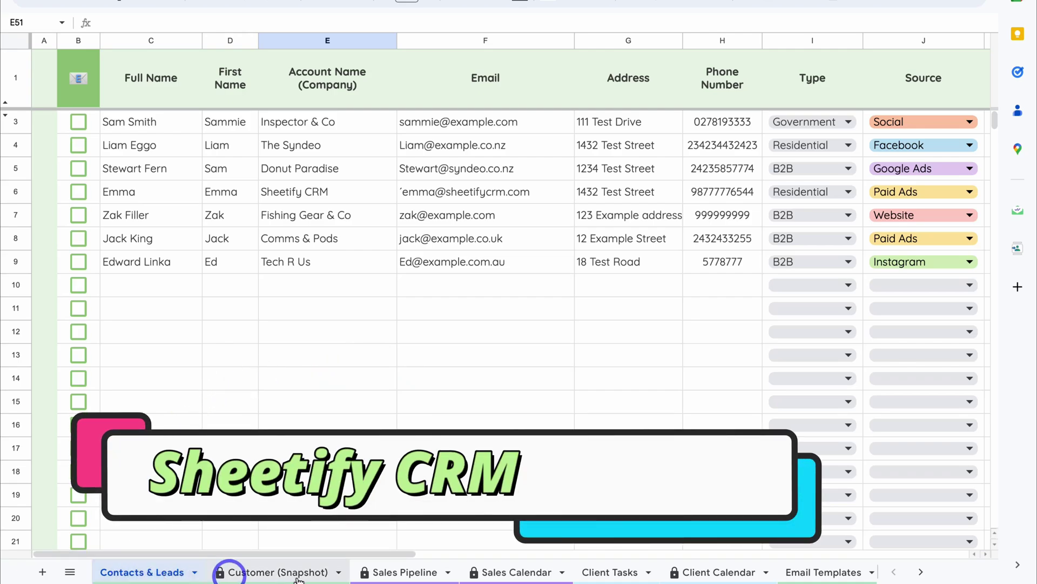
pyautogui.hscroll(2, 760, 576)
pyautogui.hscroll(1, 759, 575)
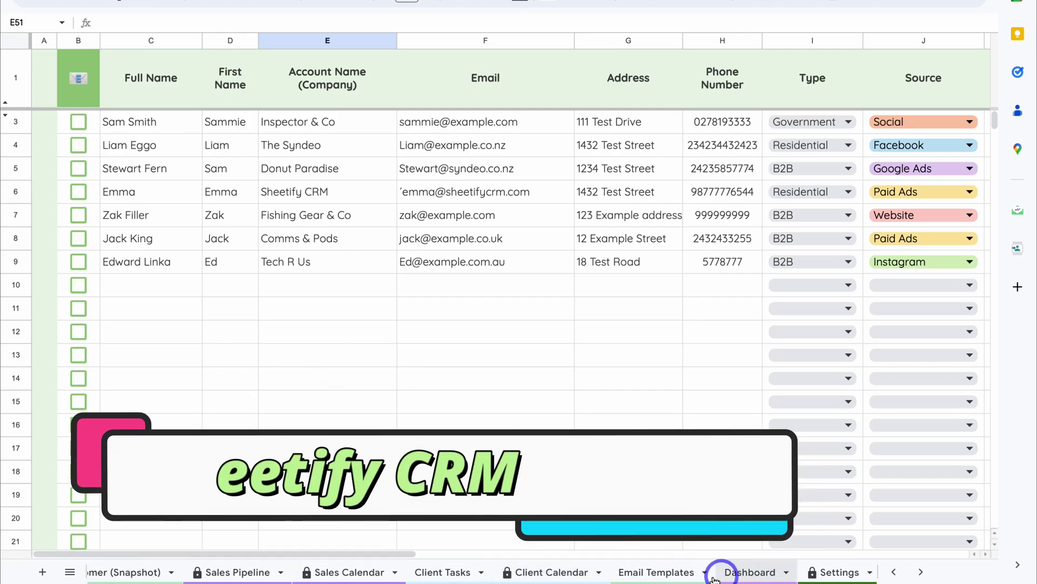
# Switch to the Email Templates sheet and start editing the Custom email body in C2
pyautogui.click(653, 573)
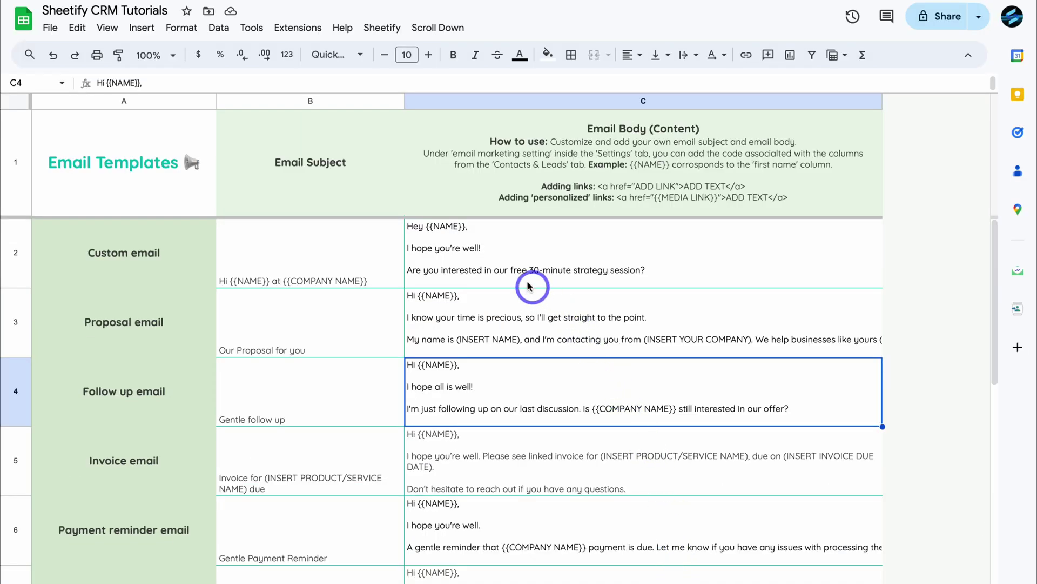
pyautogui.doubleClick(522, 267)
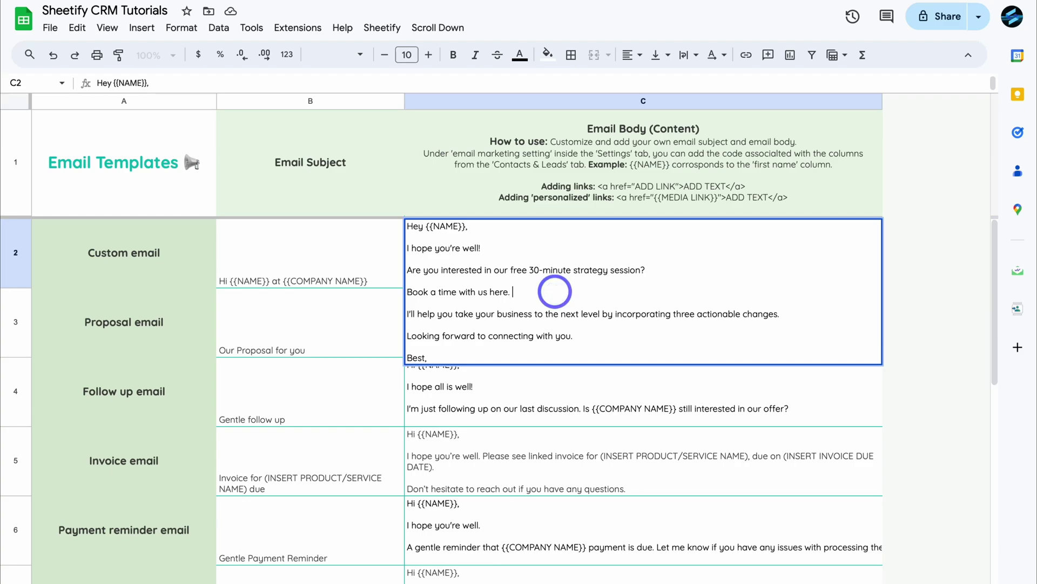
# Paste the booking URL after 'Book a time with us here.', then copy the <a href> example from C1
pyautogui.write('https://calendar.app.google/p6qnCZK7AeBsXhTw5')
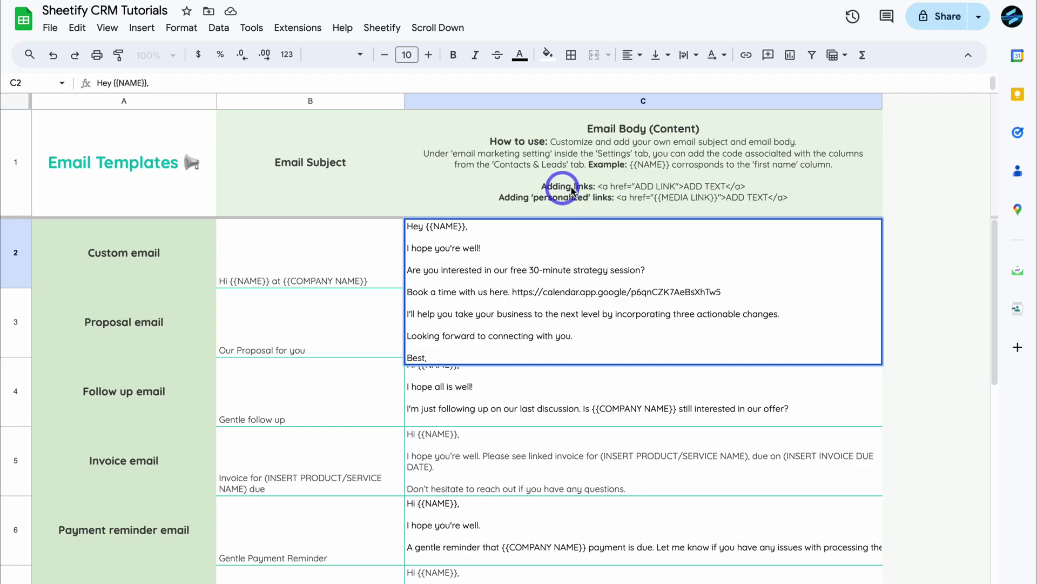
pyautogui.click(621, 188)
pyautogui.doubleClick(620, 189)
pyautogui.moveTo(745, 187); pyautogui.dragTo(598, 187)
pyautogui.hotkey('ctrl', 'c')
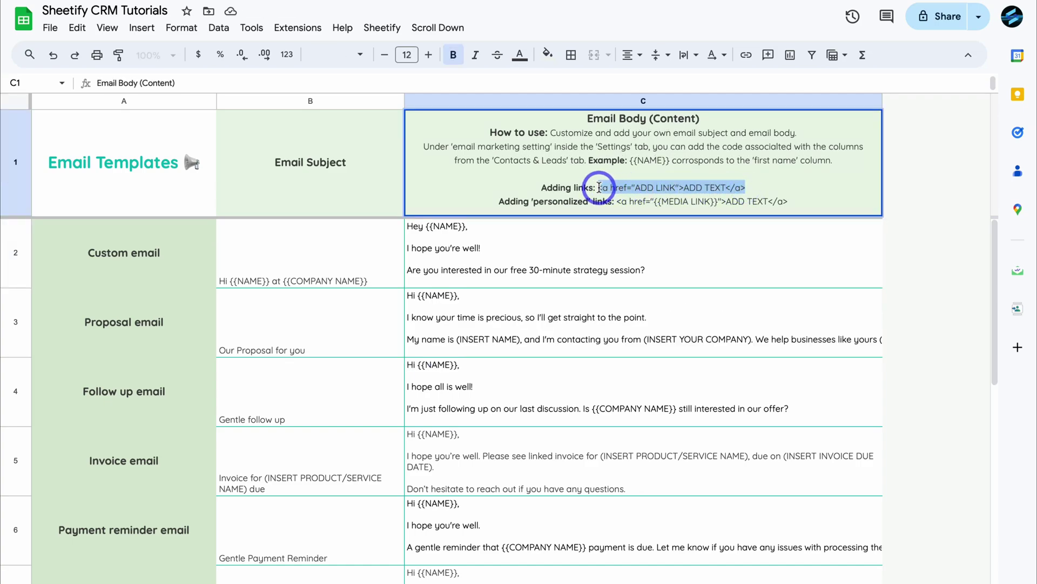
pyautogui.doubleClick(596, 252)
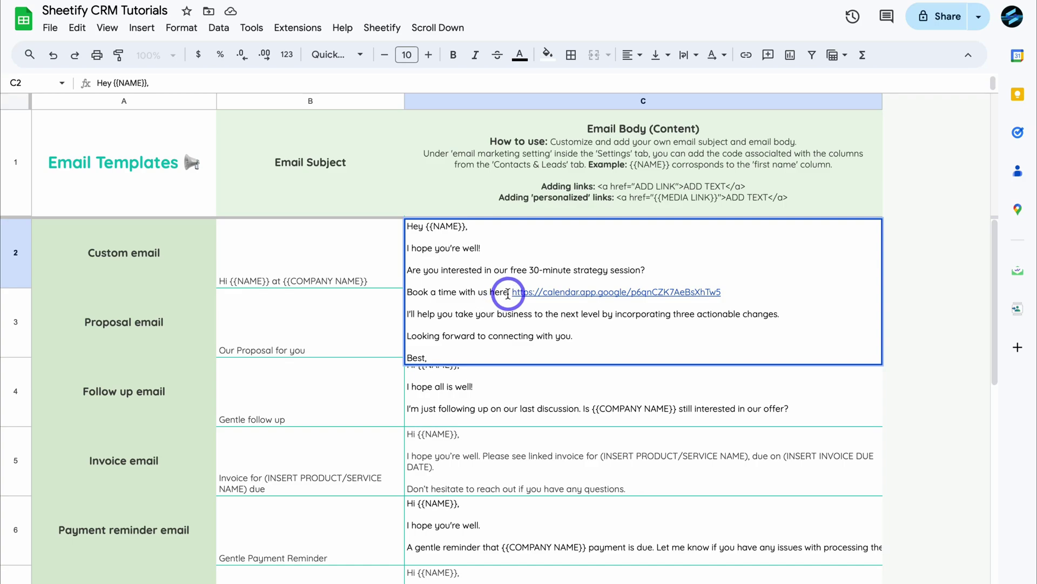
# Replace the word 'here' in the booking line with the pasted <a href> link snippet
pyautogui.moveTo(509, 293); pyautogui.dragTo(489, 294)
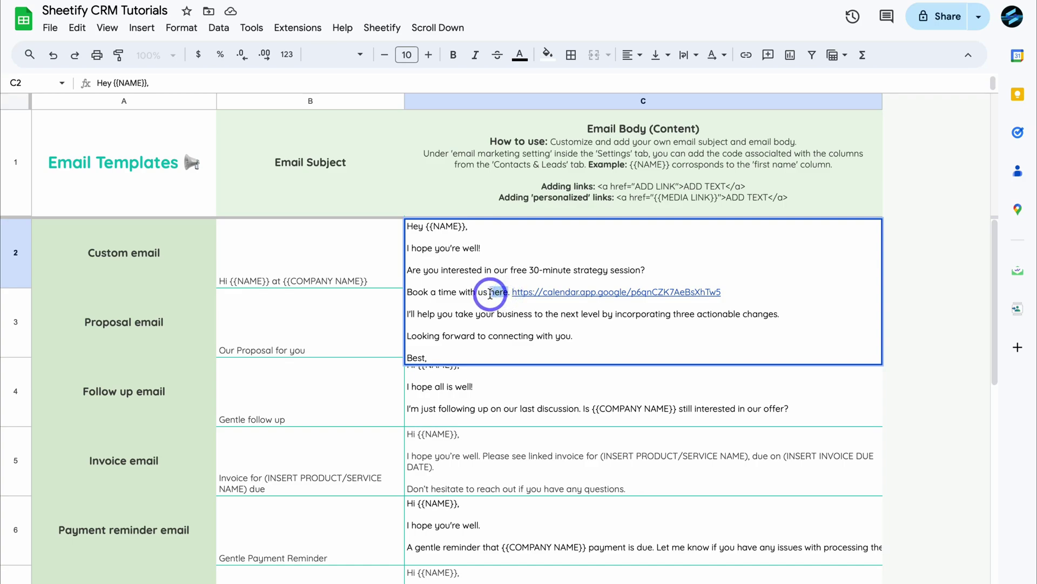
pyautogui.hotkey('ctrl', 'v')
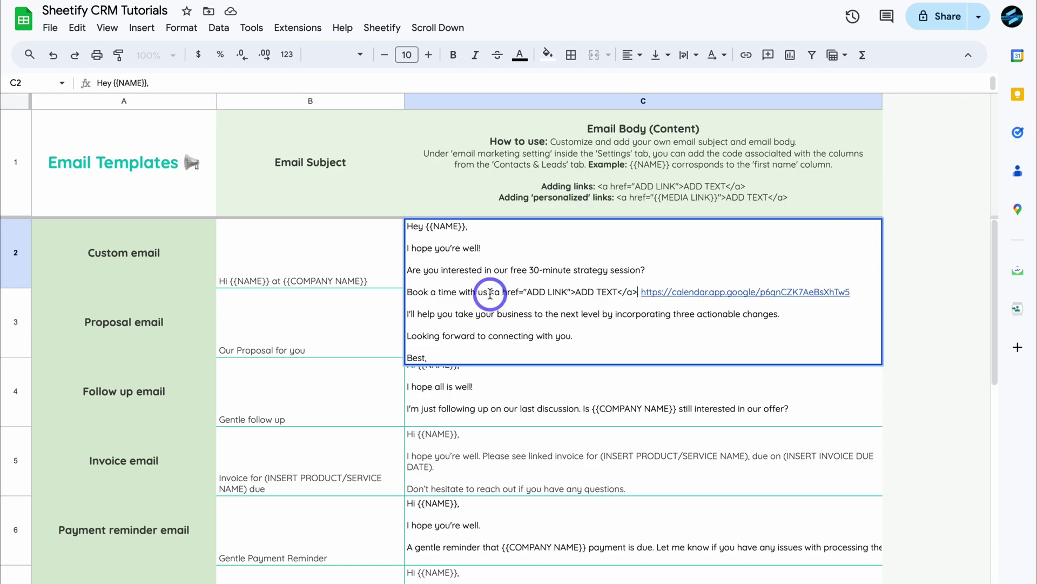
pyautogui.write('.')
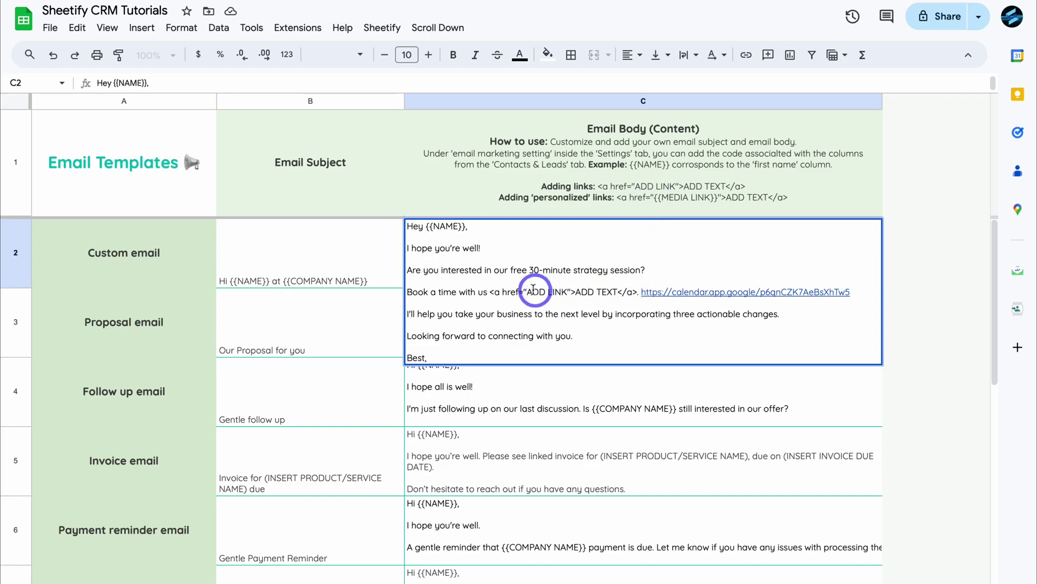
pyautogui.press('BackSpace')
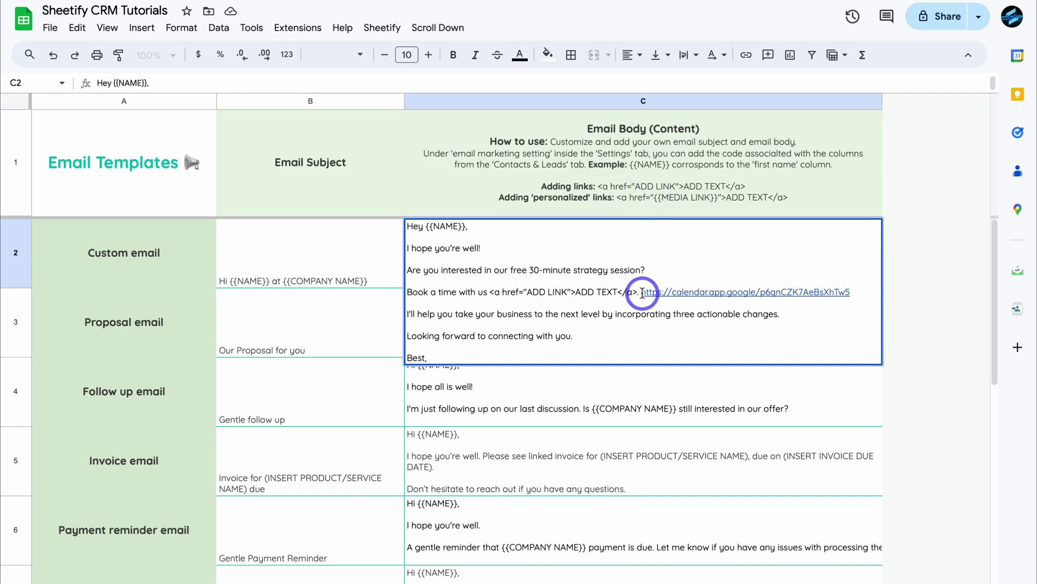
# Move the calendar URL into the ADD LINK placeholder and select ADD TEXT for the link text
pyautogui.moveTo(642, 292); pyautogui.dragTo(850, 294)
pyautogui.press('BackSpace')
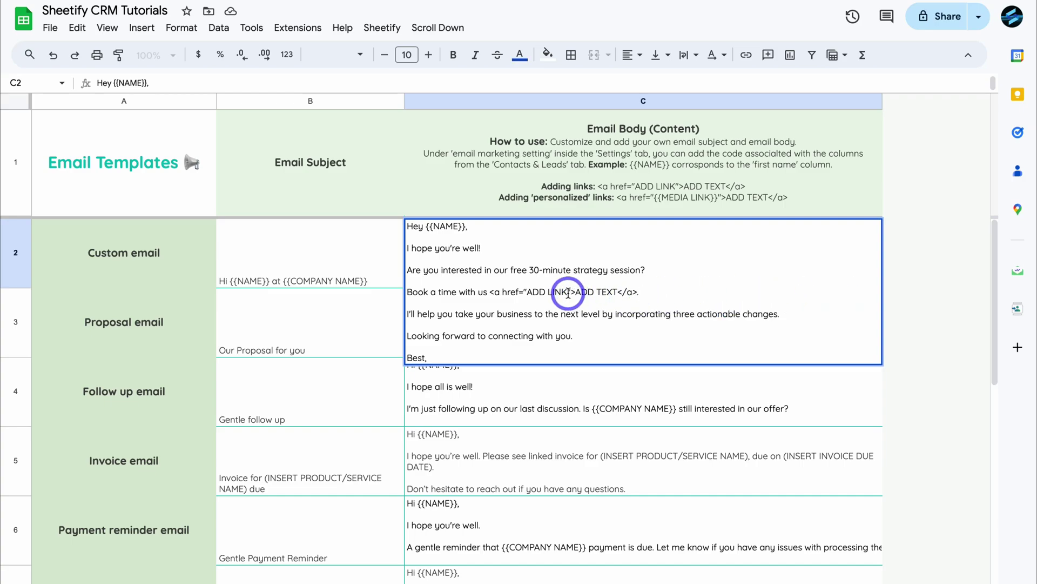
pyautogui.moveTo(568, 293); pyautogui.dragTo(528, 294)
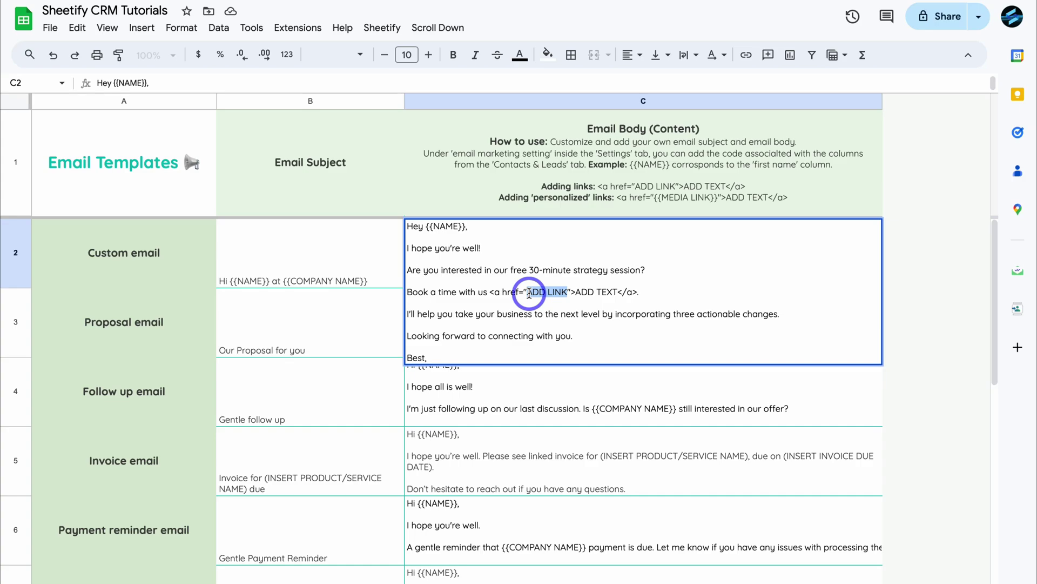
pyautogui.write('https://calendar.app.google/p6qnCZK7AeBsXhTw5')
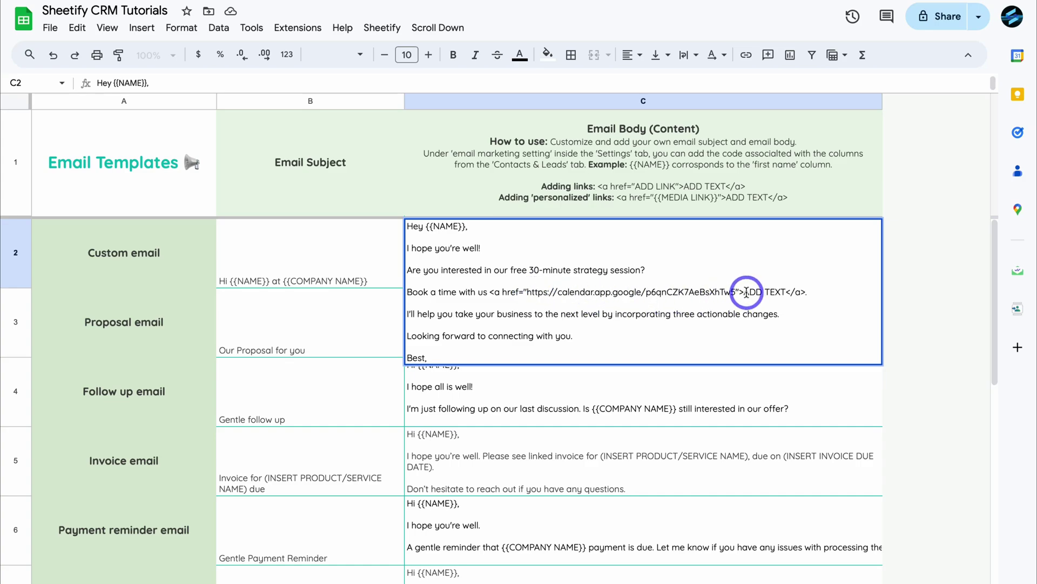
pyautogui.moveTo(745, 293); pyautogui.dragTo(785, 293)
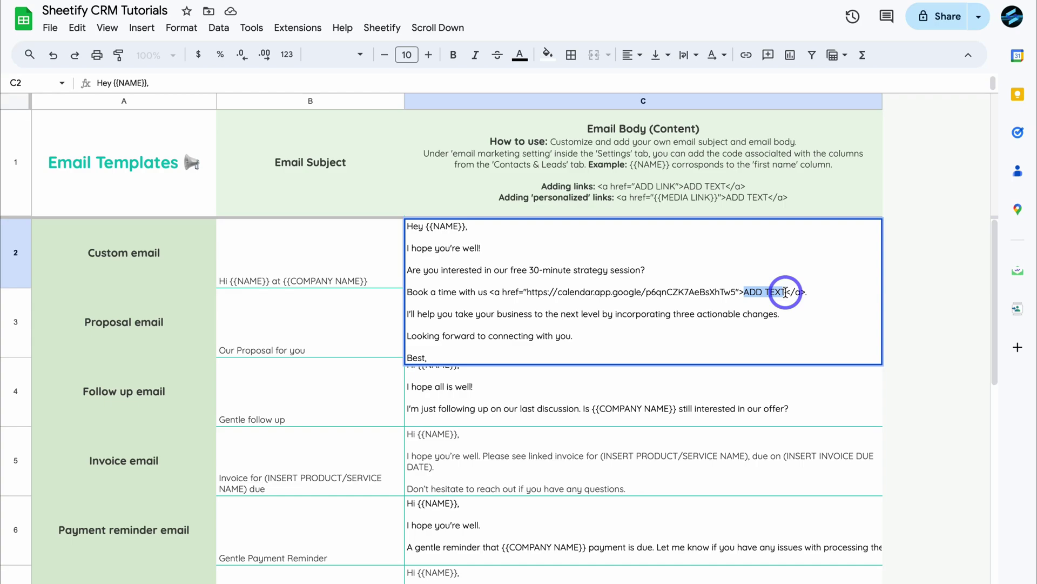
pyautogui.write('here')
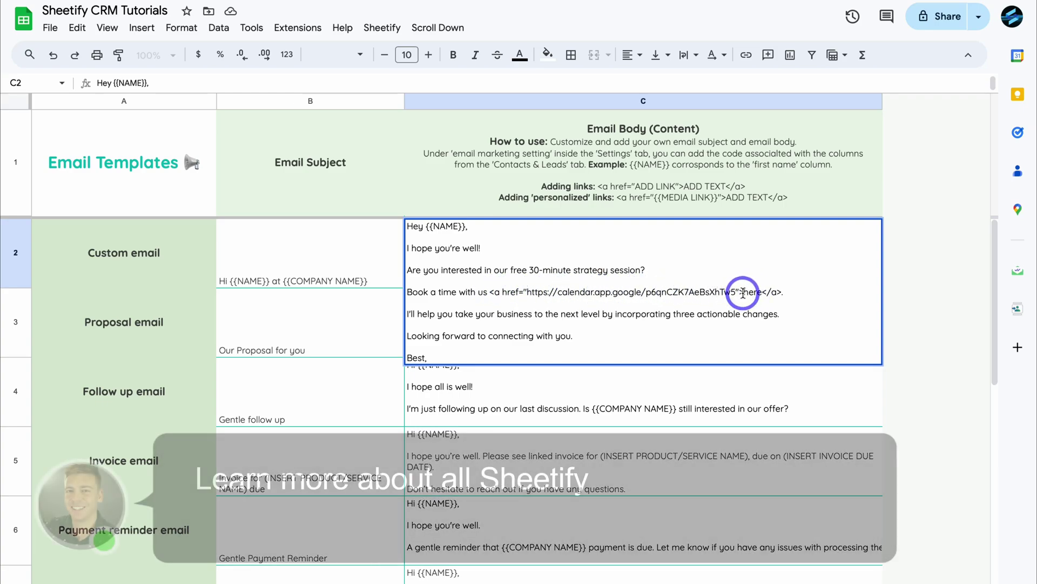
# Replace the Custom email's subject in B2 with 'Free Strategy Session'
pyautogui.moveTo(739, 294); pyautogui.dragTo(762, 290)
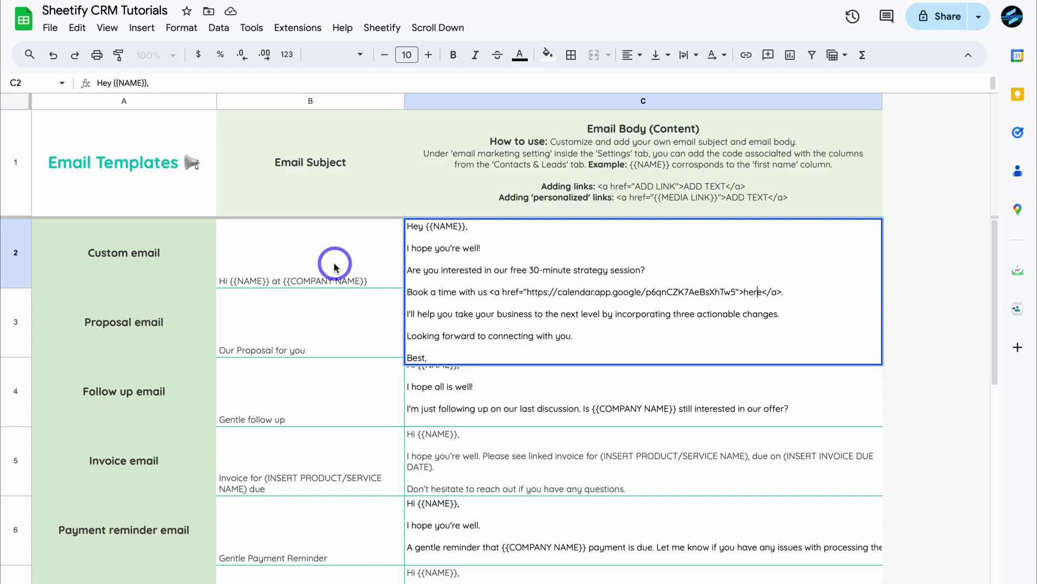
pyautogui.doubleClick(312, 262)
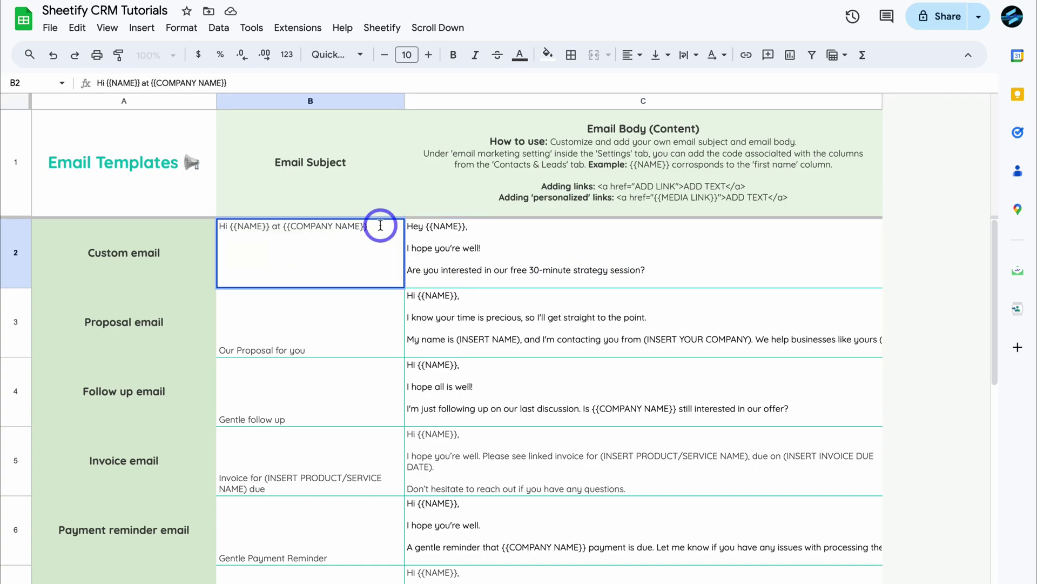
pyautogui.moveTo(380, 227); pyautogui.dragTo(217, 228)
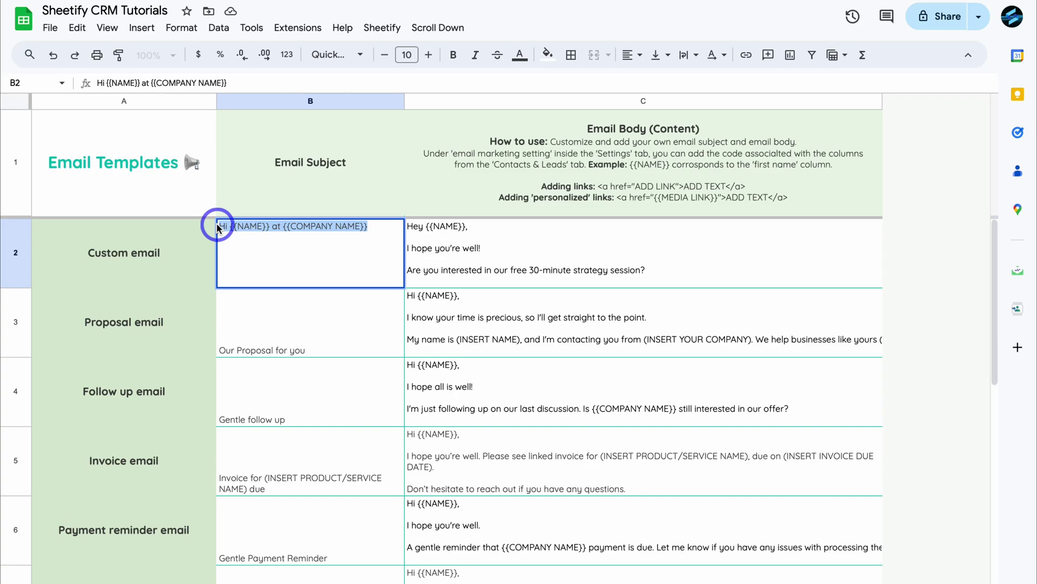
pyautogui.write('Free Strategy Session')
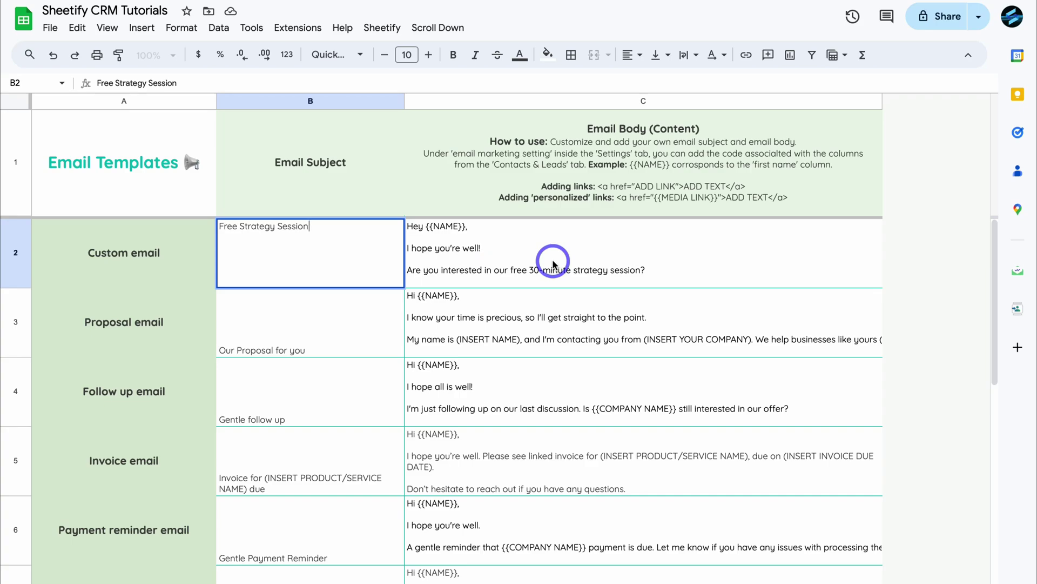
pyautogui.click(302, 532)
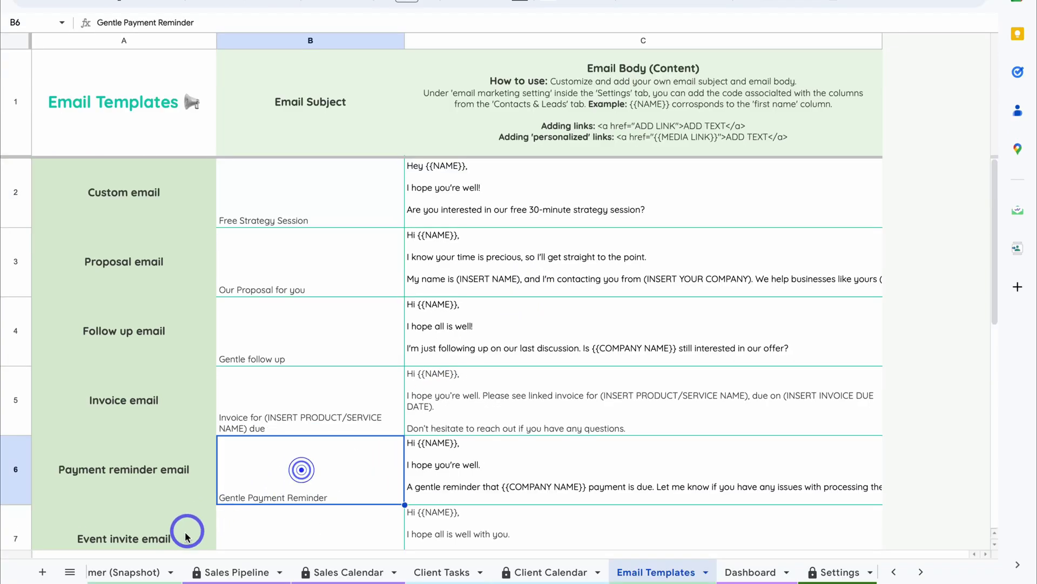
pyautogui.scroll(3, 170, 572)
# Tick the Donut Paradise and Sheetify CRM contacts on the Contacts & Leads sheet
pyautogui.click(141, 572)
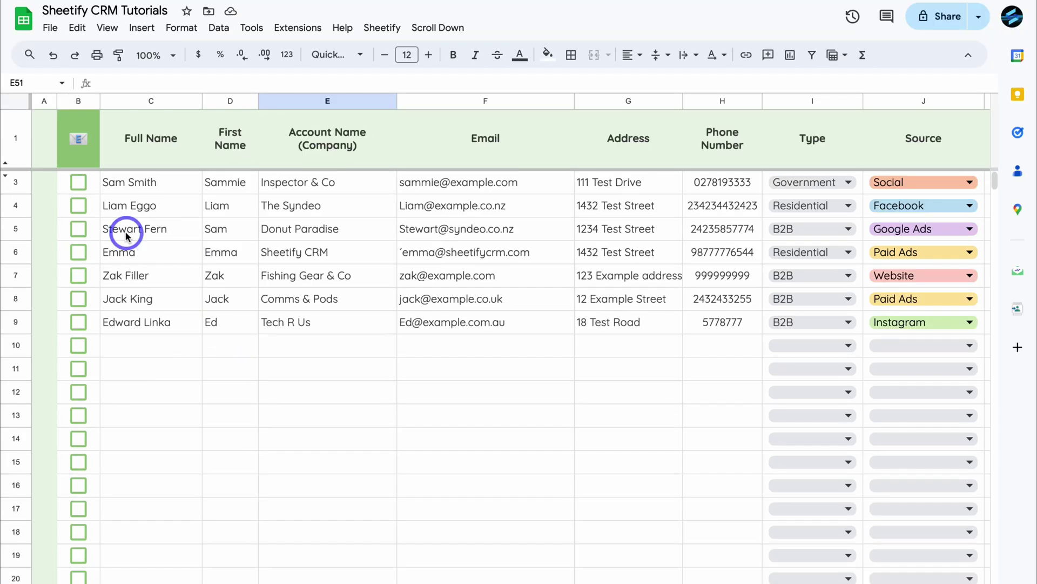
pyautogui.click(81, 231)
pyautogui.click(79, 253)
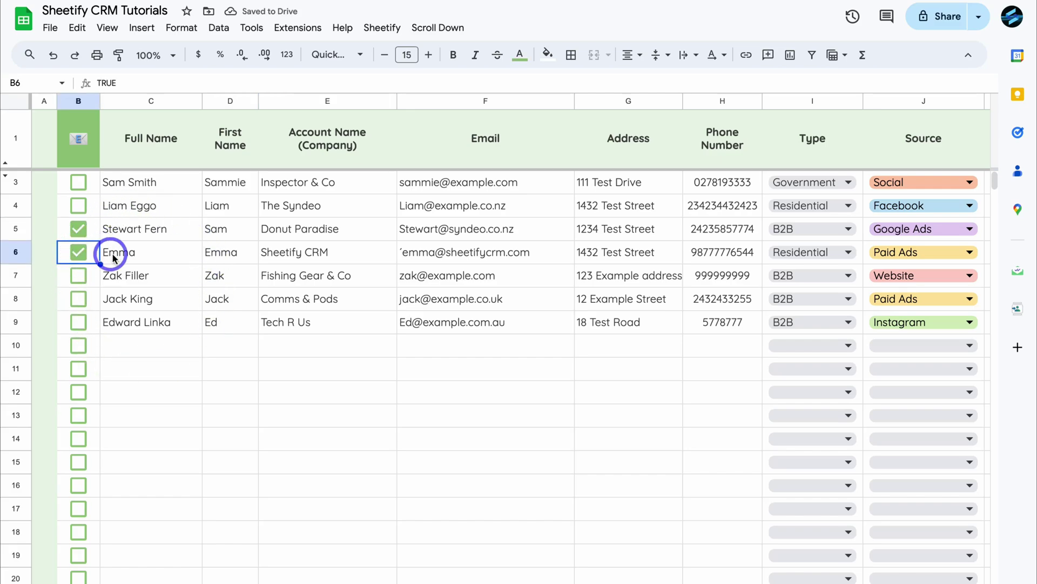
# Send the Custom email to the ticked contacts via Sheetify > Email Marketing > Send Custom, confirming Yes
pyautogui.click(382, 27)
pyautogui.moveTo(438, 74)
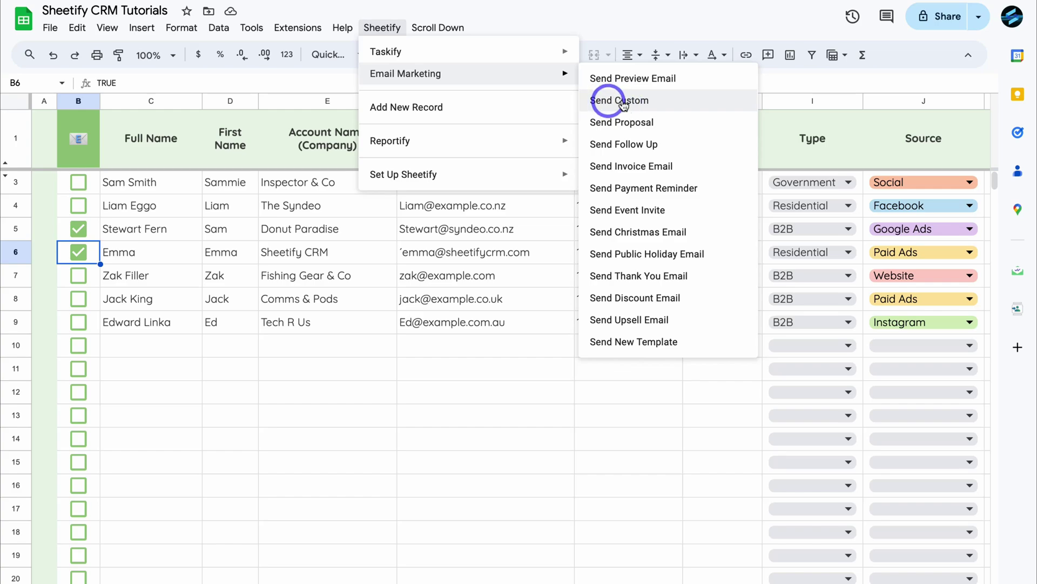
pyautogui.click(691, 108)
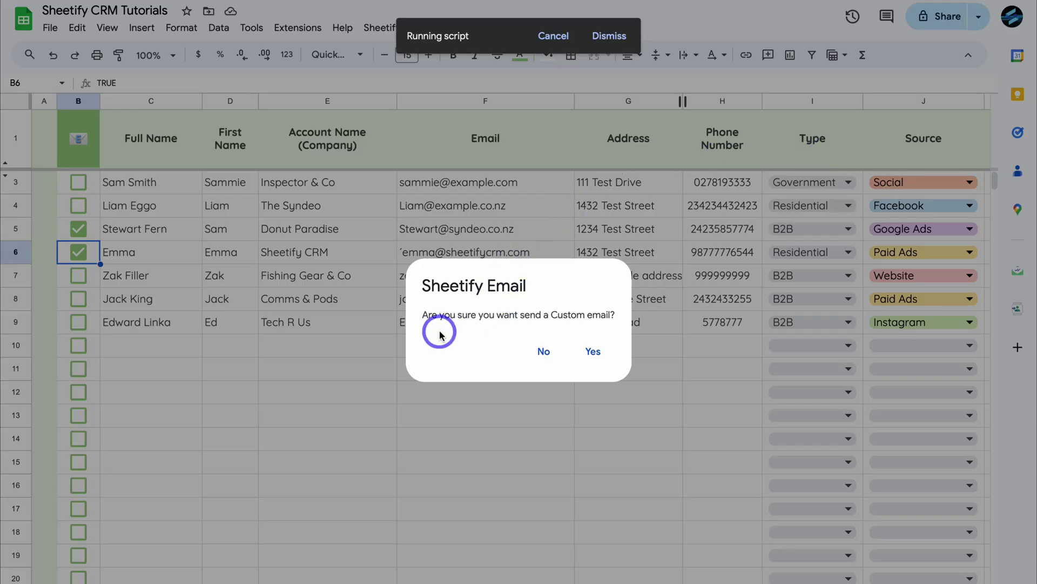
pyautogui.click(593, 350)
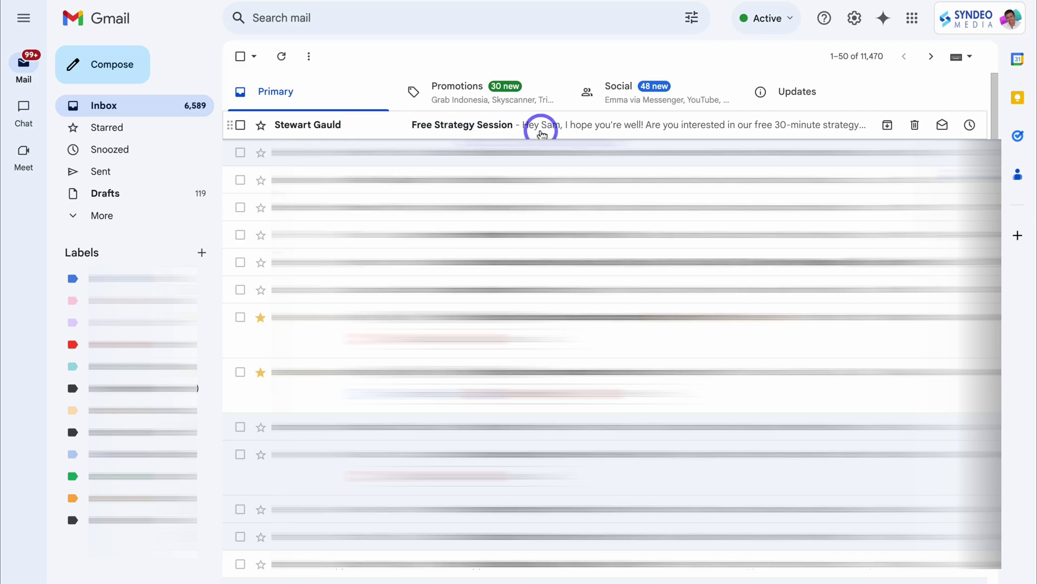
# Open the Free Strategy Session email from the Gmail inbox
pyautogui.click(387, 126)
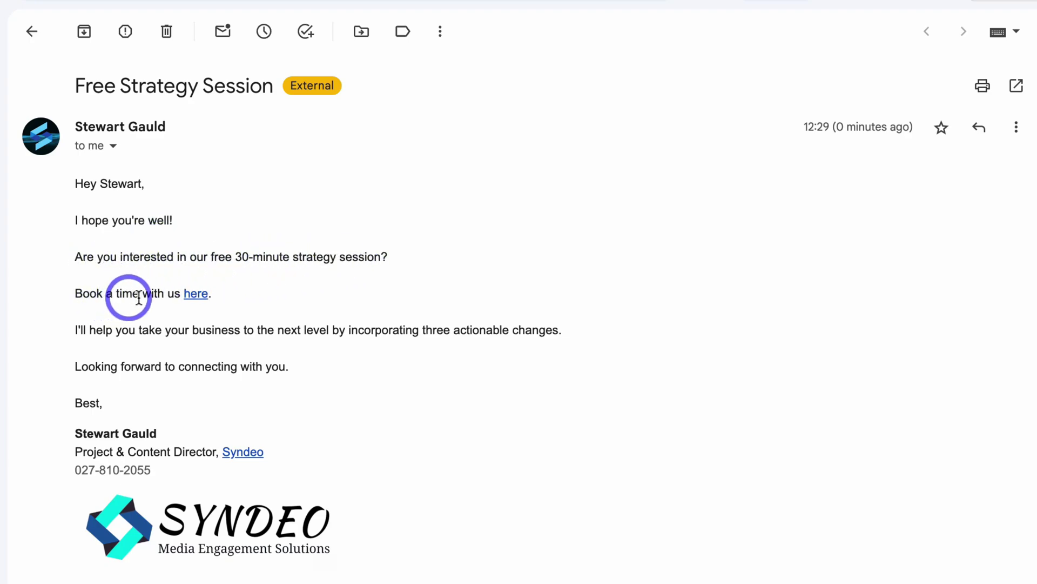
# Follow the 'here' link to reach the Free Strategy Session booking page in Google Calendar
pyautogui.click(195, 297)
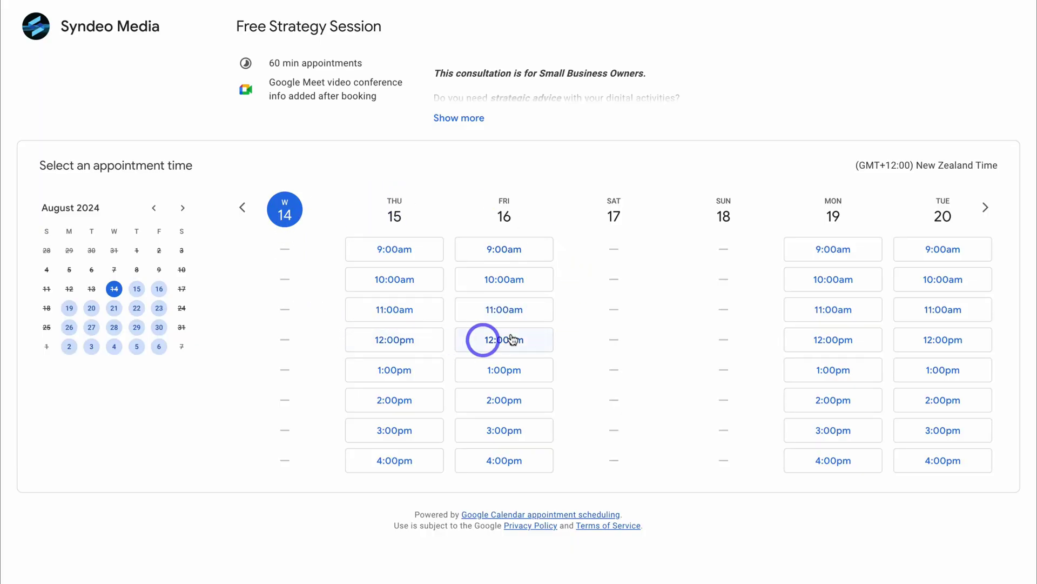